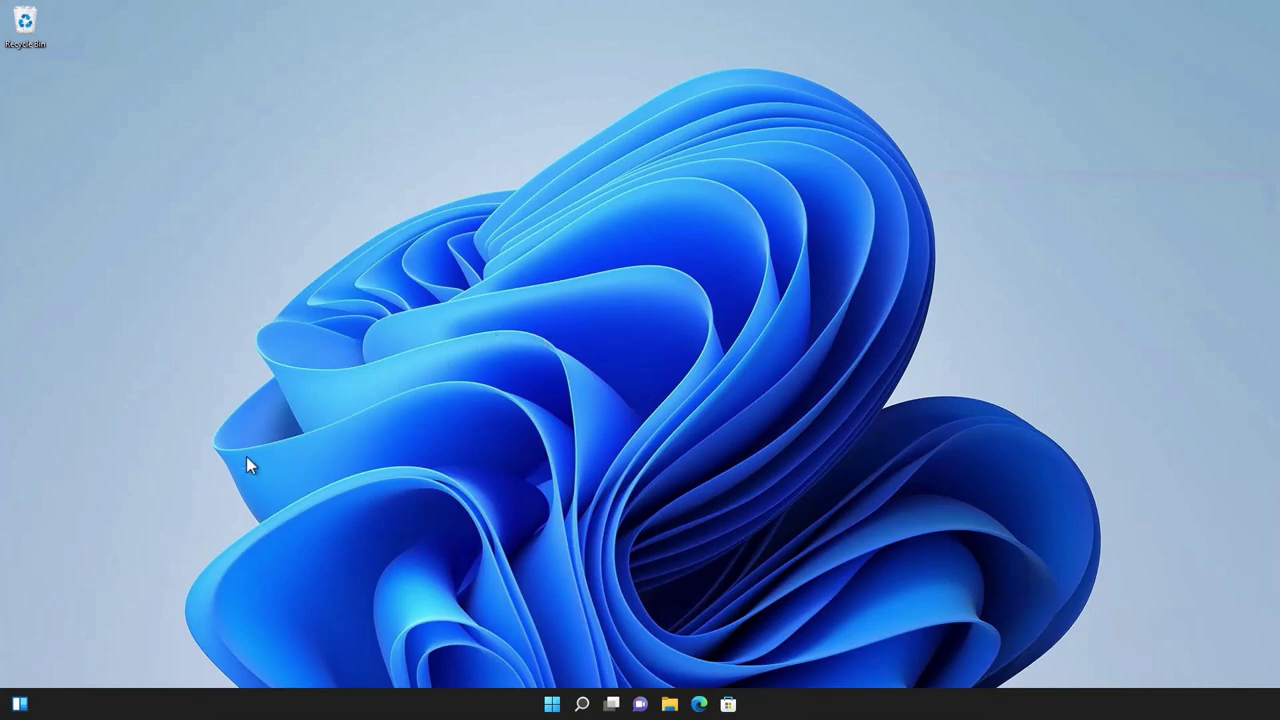
# Step: Open the document "darby and indy coffee table book" from the mapped Drafts network drive in File Explorer
pyautogui.click(670, 704)
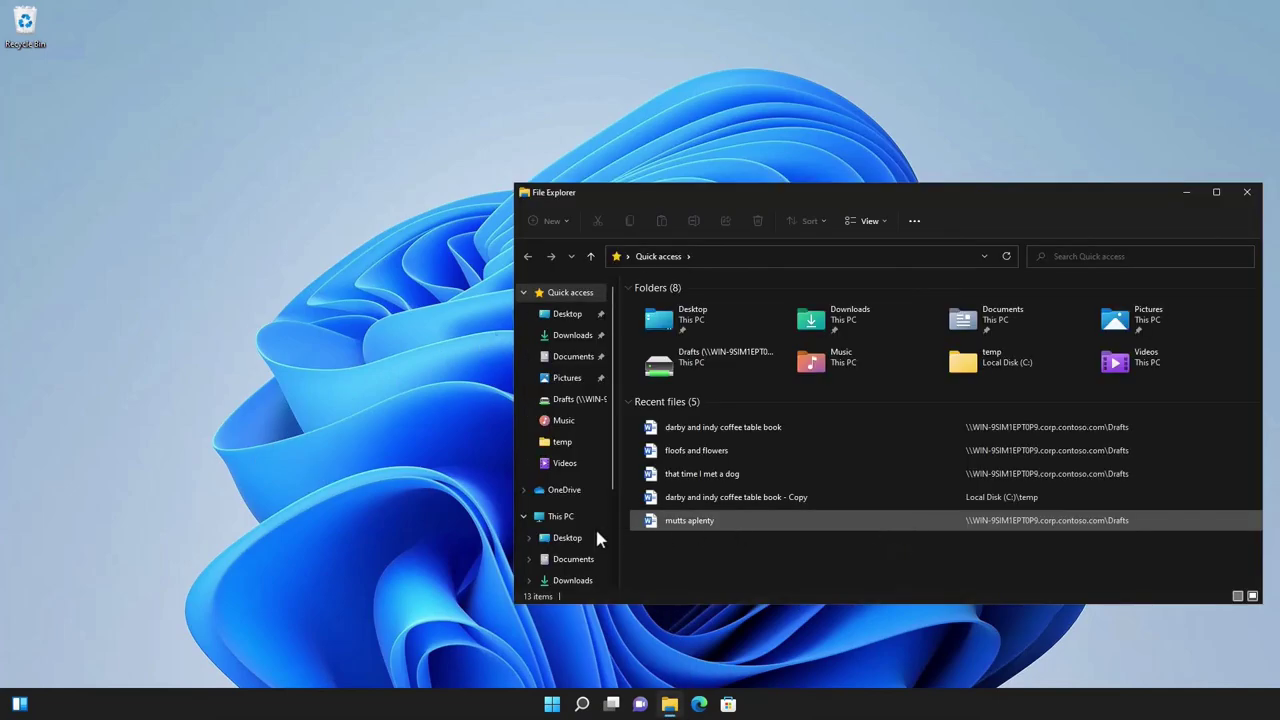
pyautogui.click(540, 518)
pyautogui.doubleClick(669, 468)
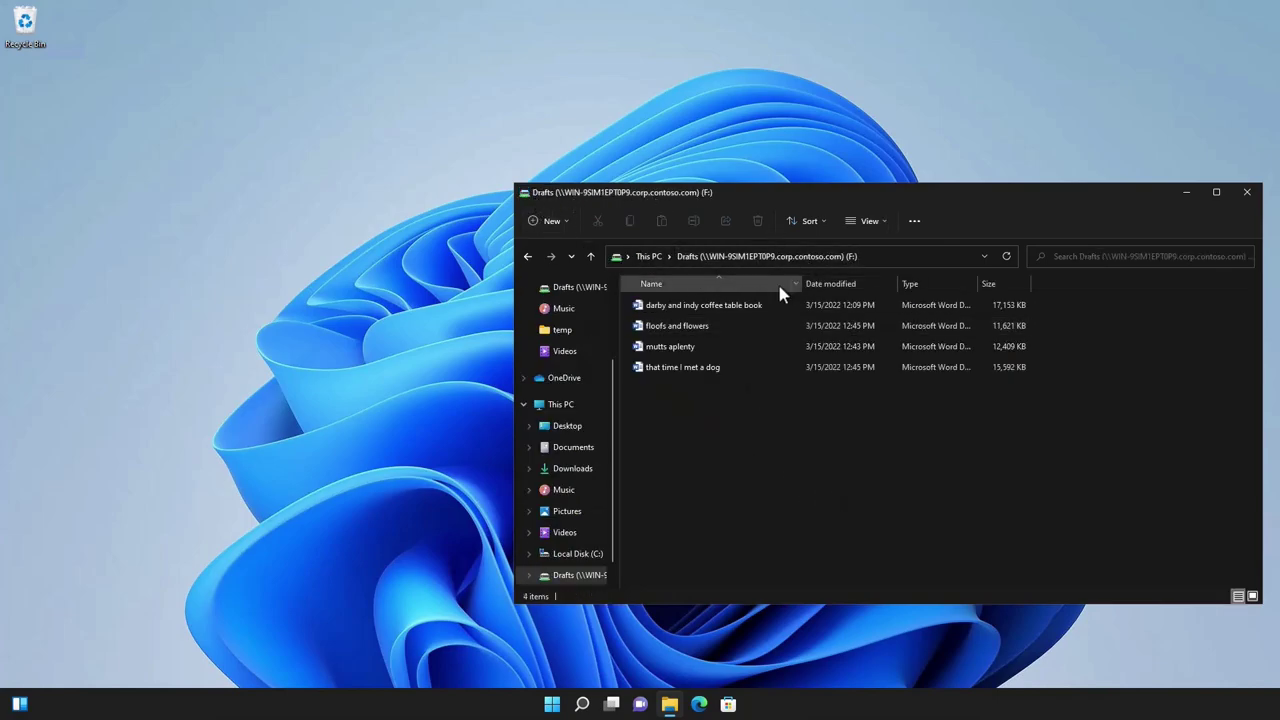
pyautogui.doubleClick(737, 306)
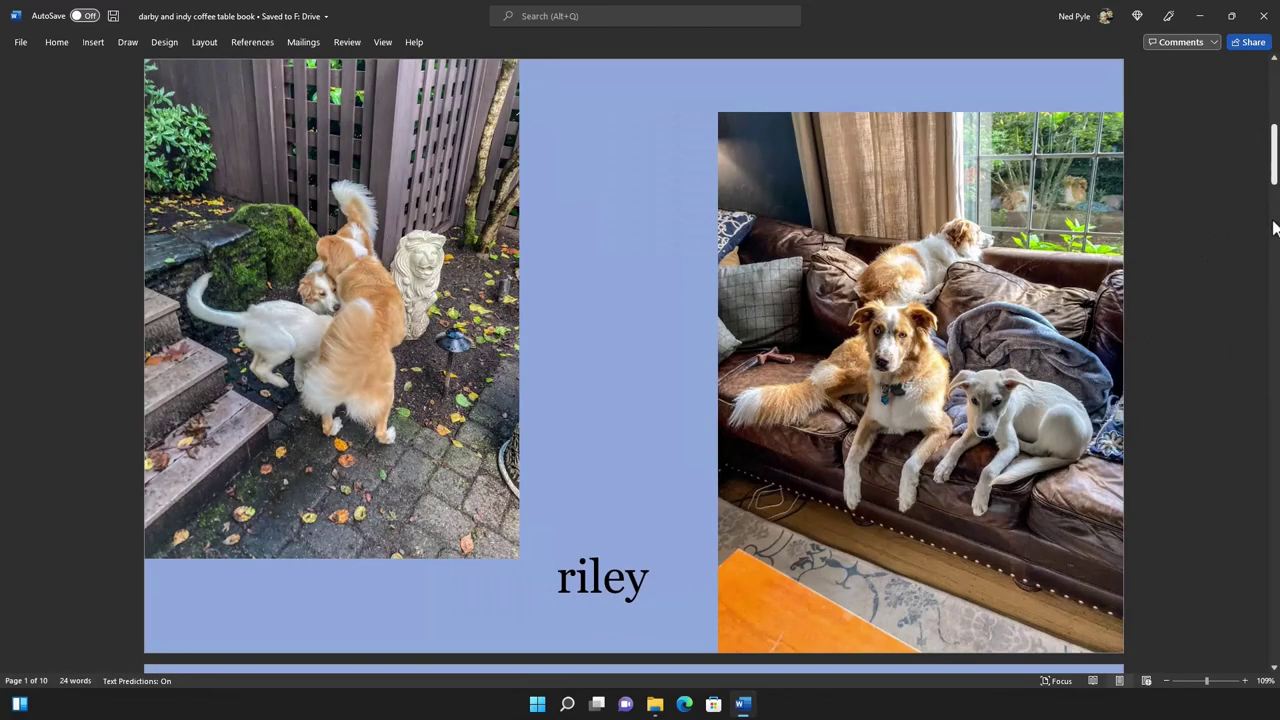
# Step: Look through the pages of the coffee table book and close the document
pyautogui.click(1274, 228)
pyautogui.click(1274, 228)
pyautogui.click(1276, 352)
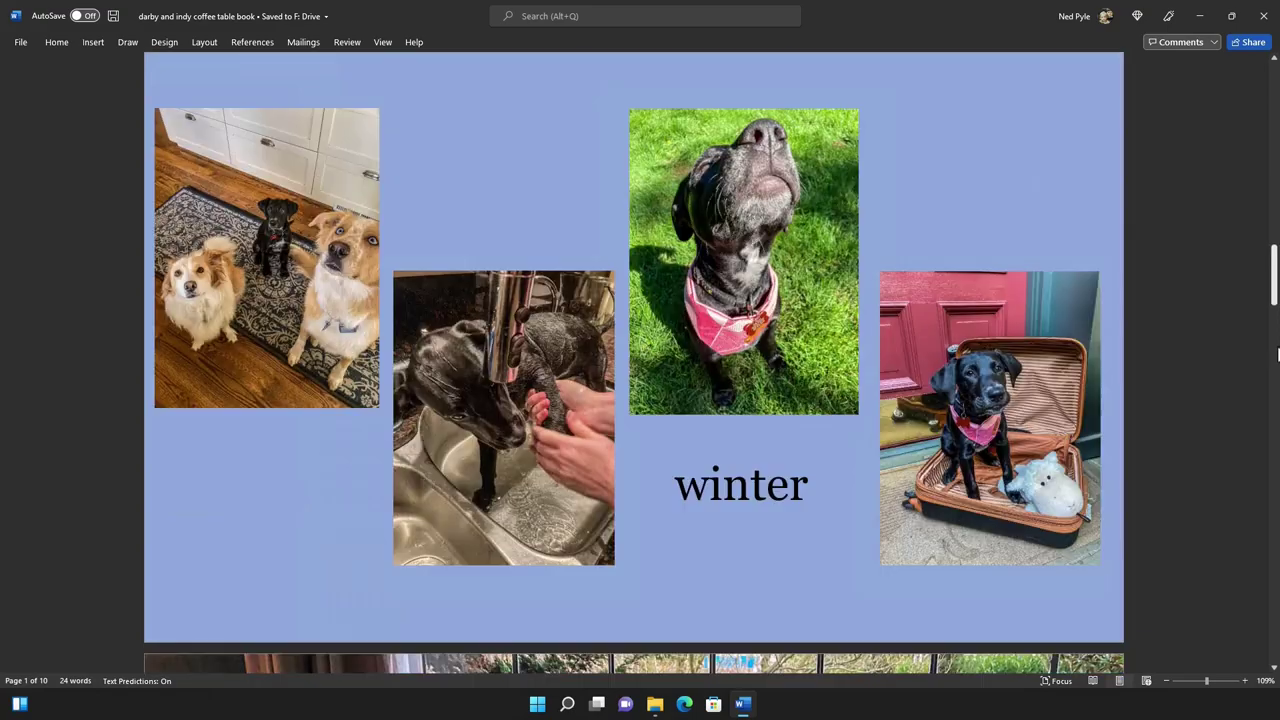
pyautogui.click(1276, 355)
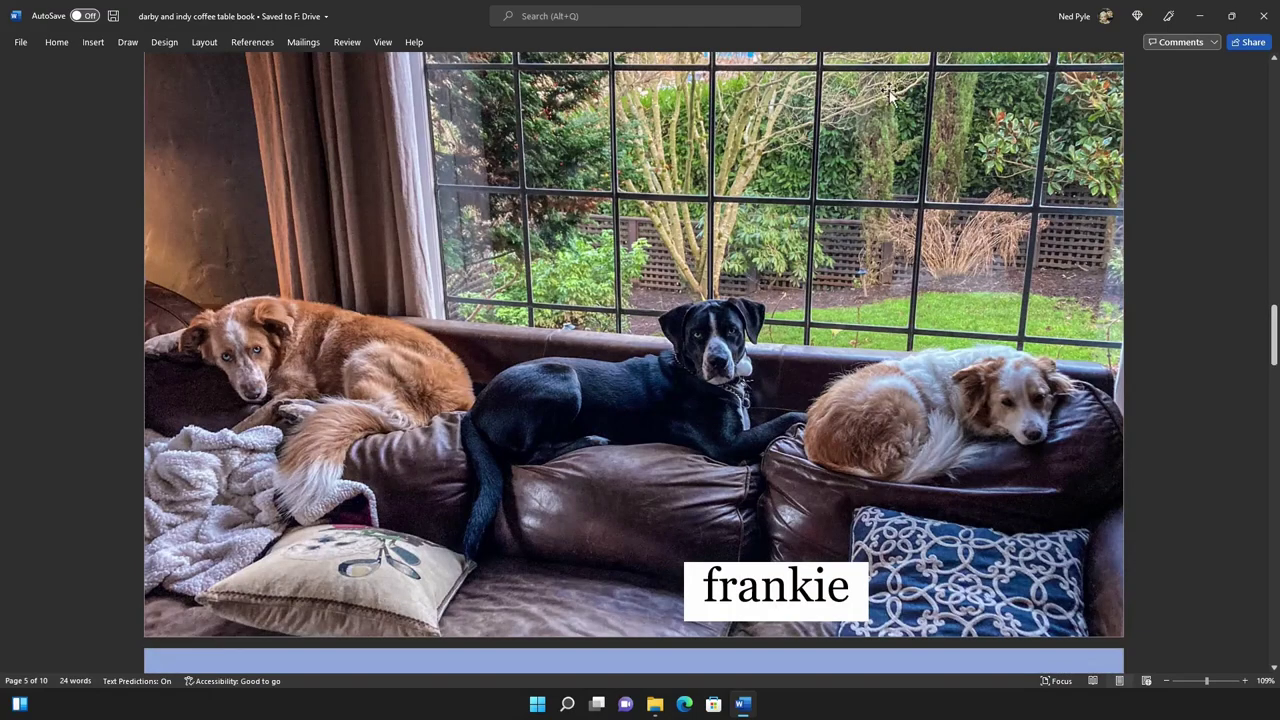
pyautogui.click(1264, 16)
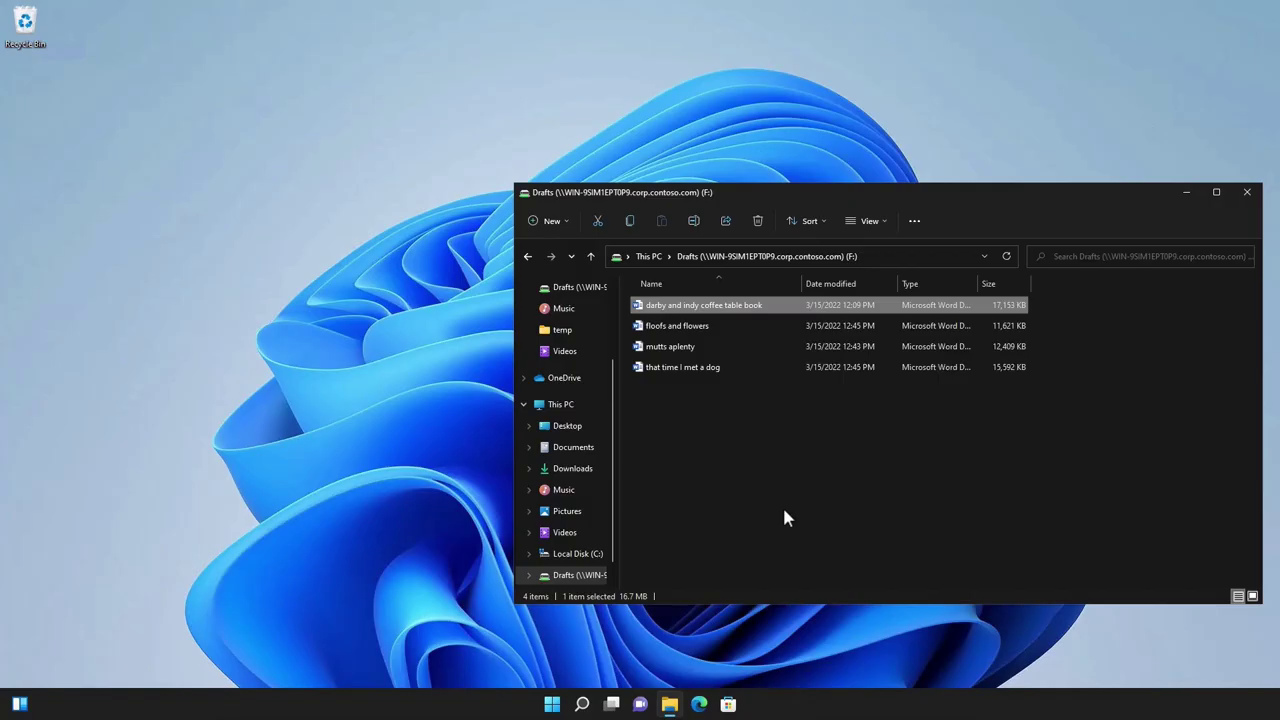
# Step: Sign out of the current Windows account
pyautogui.click(551, 704)
pyautogui.click(517, 657)
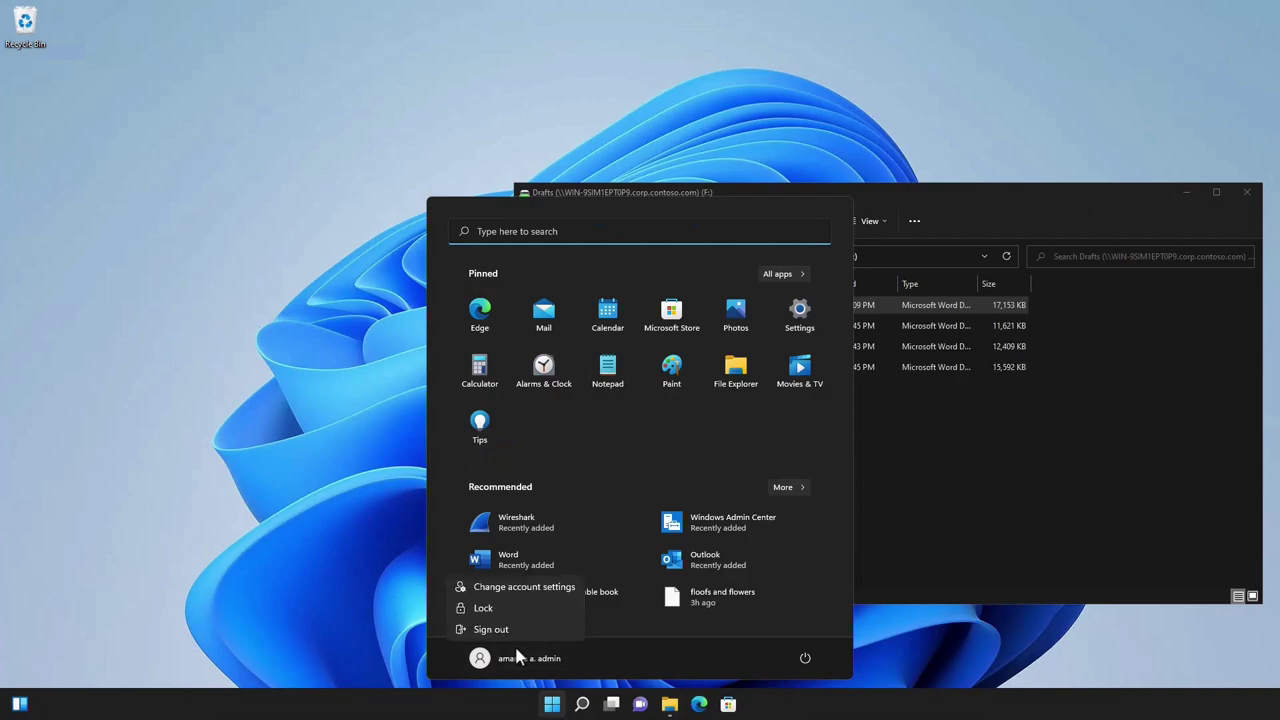
pyautogui.click(506, 639)
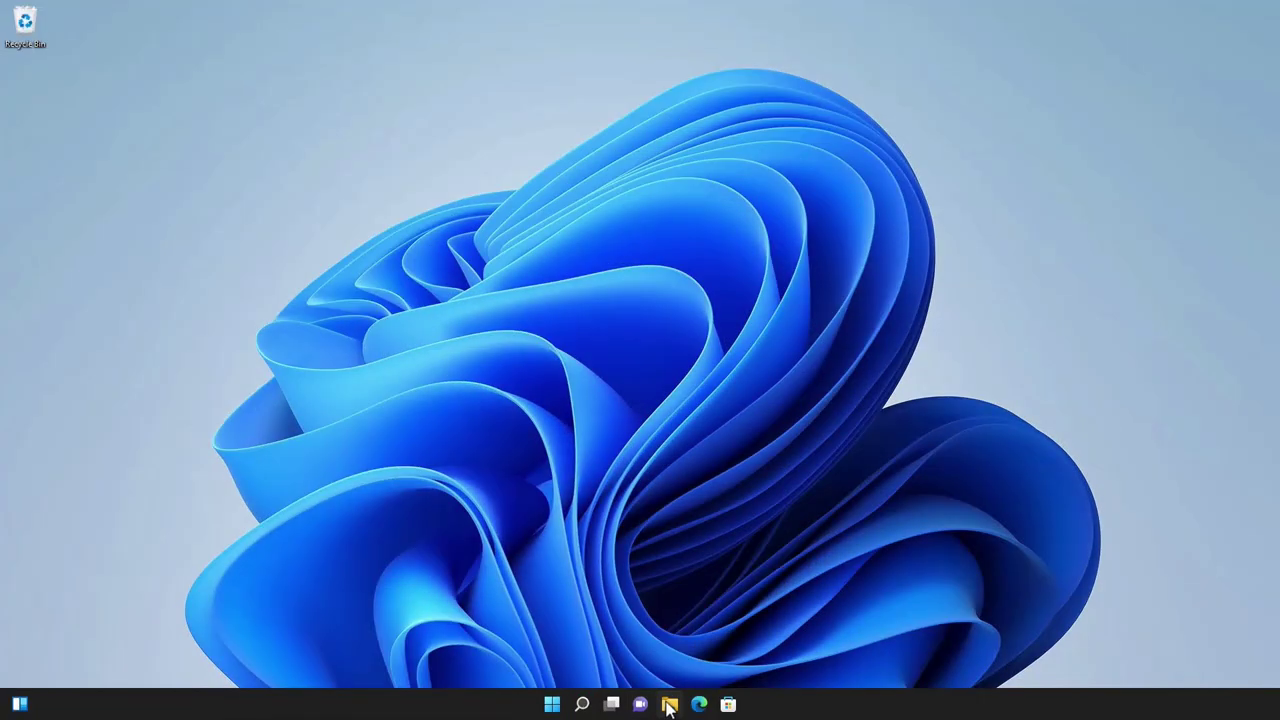
# Step: Try to open the Drafts network location from This PC in File Explorer
pyautogui.click(668, 706)
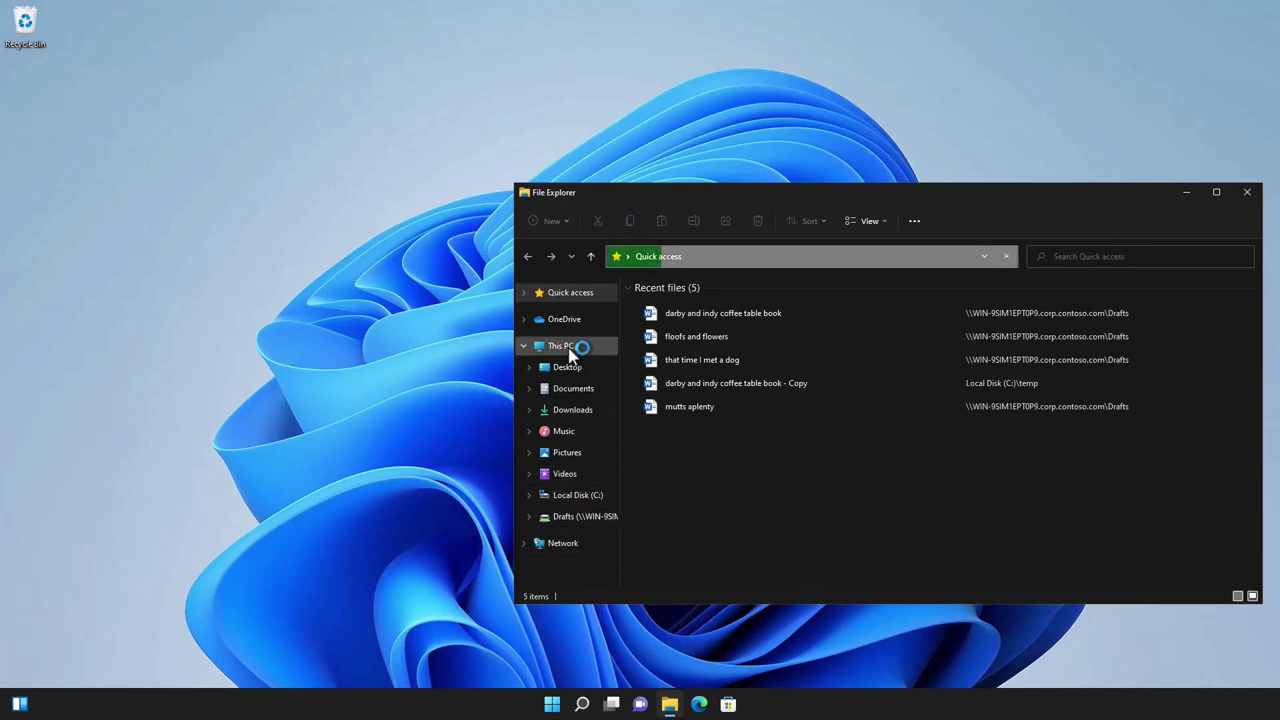
pyautogui.click(566, 348)
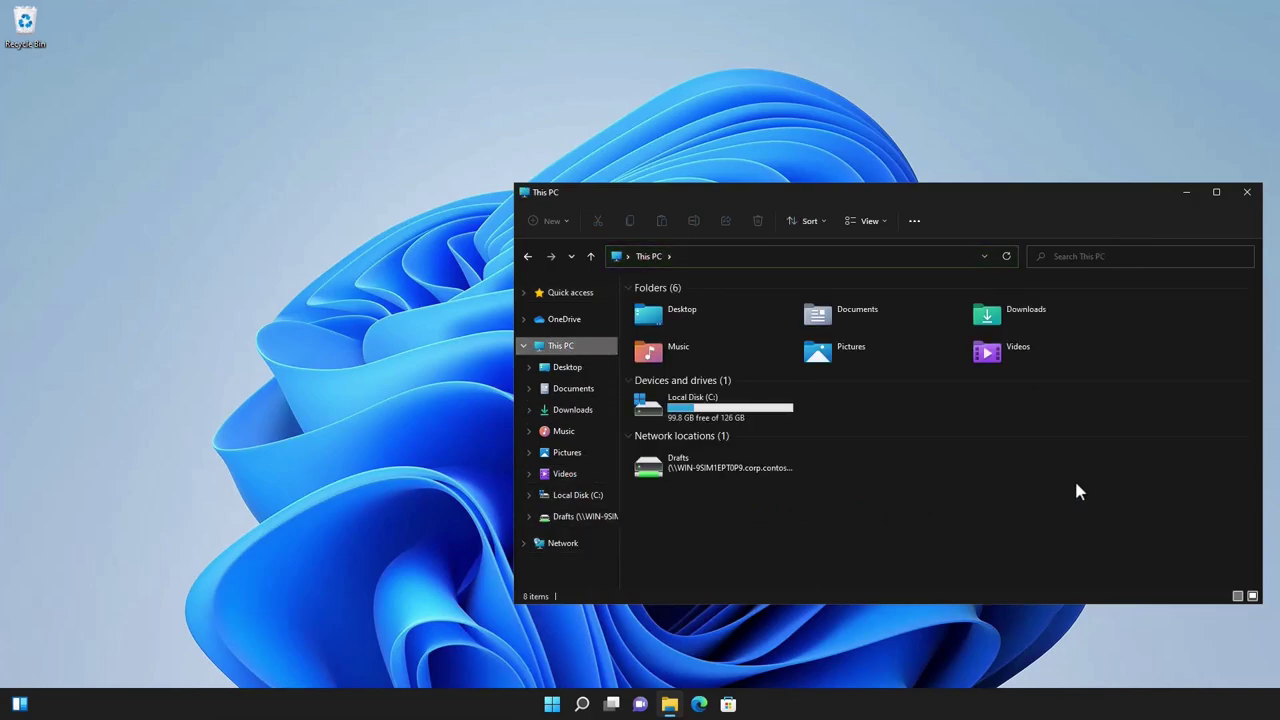
pyautogui.doubleClick(673, 480)
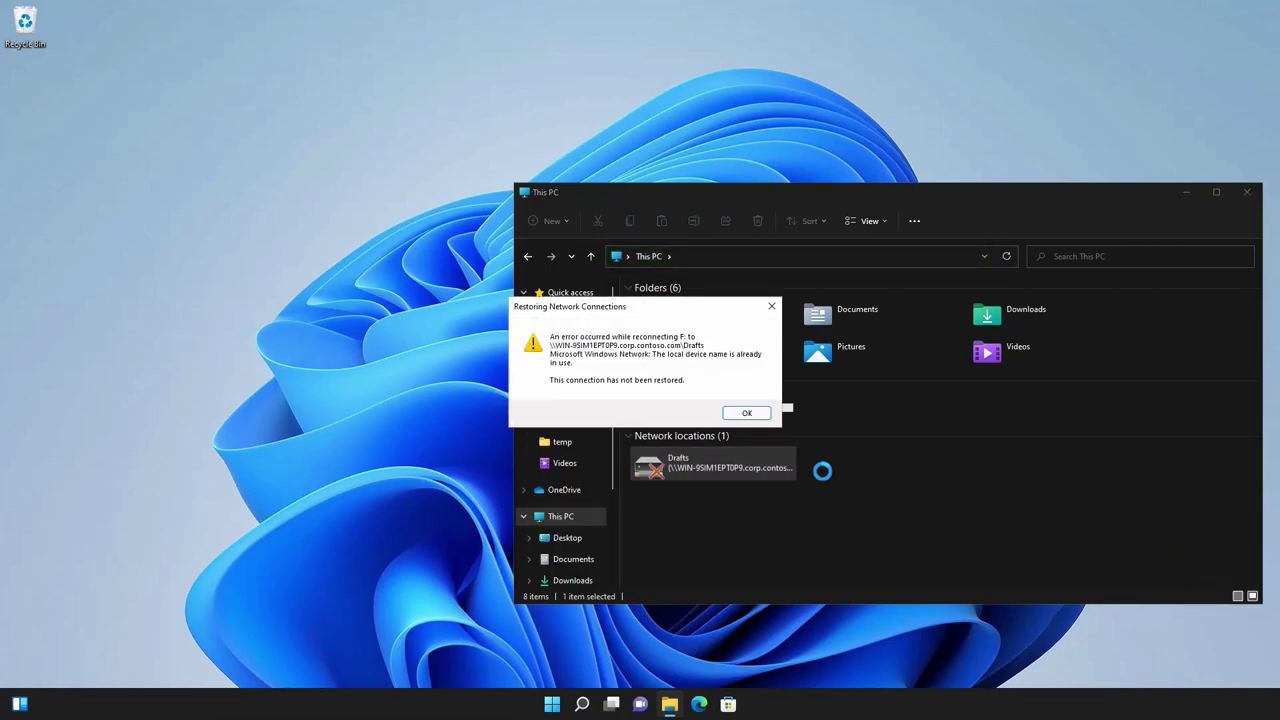
pyautogui.click(735, 416)
# Step: Switch to Windows Admin Center and open the SMB over QUIC configuration in the server's file server settings
pyautogui.click(265, 102)
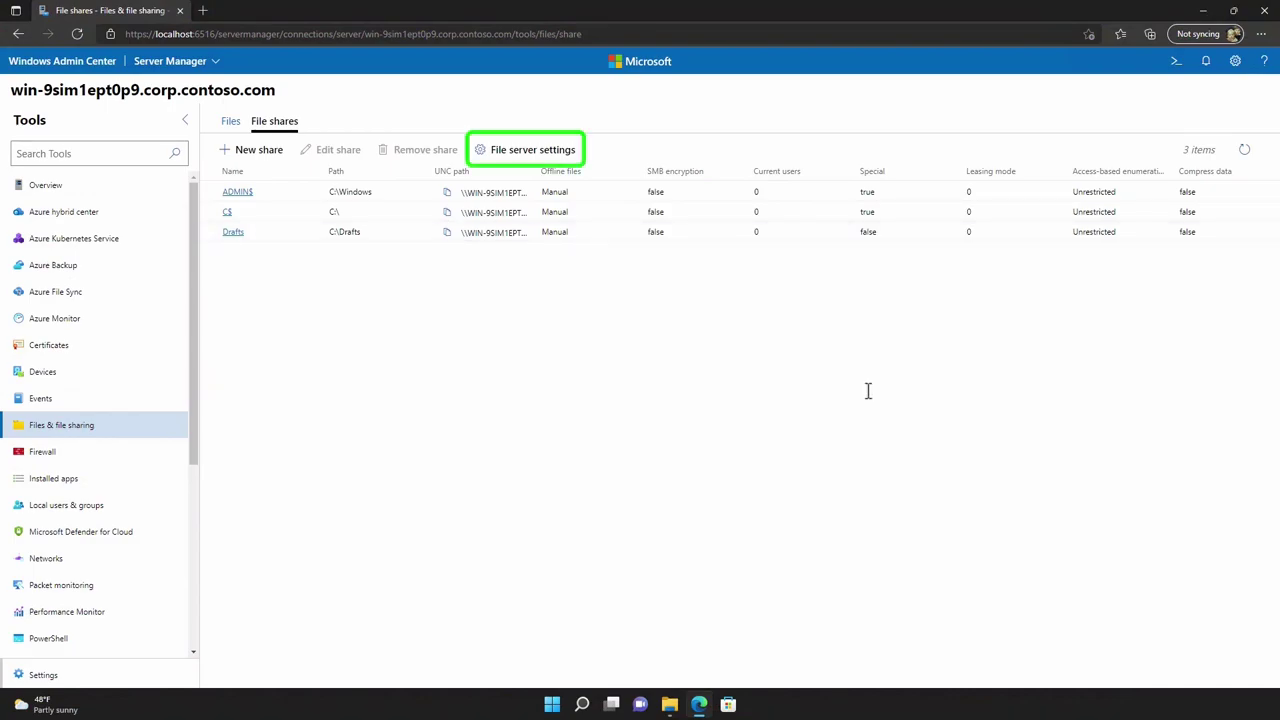
pyautogui.click(546, 149)
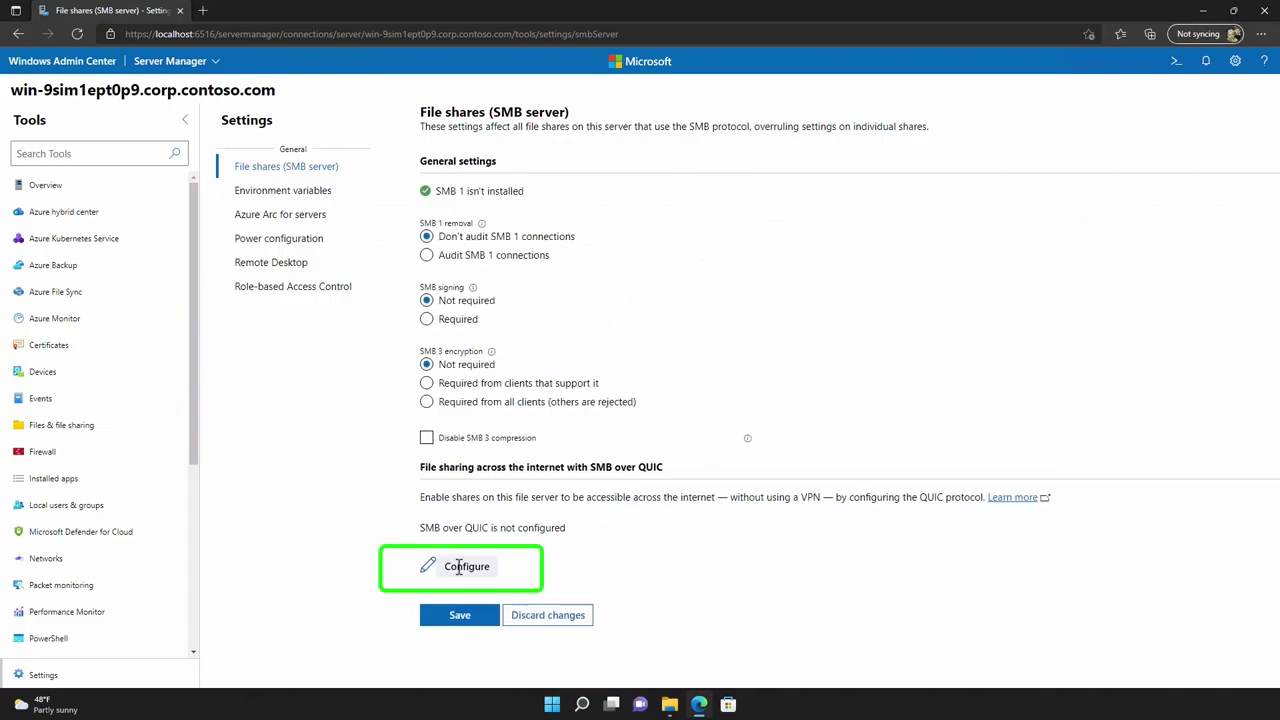
pyautogui.click(462, 567)
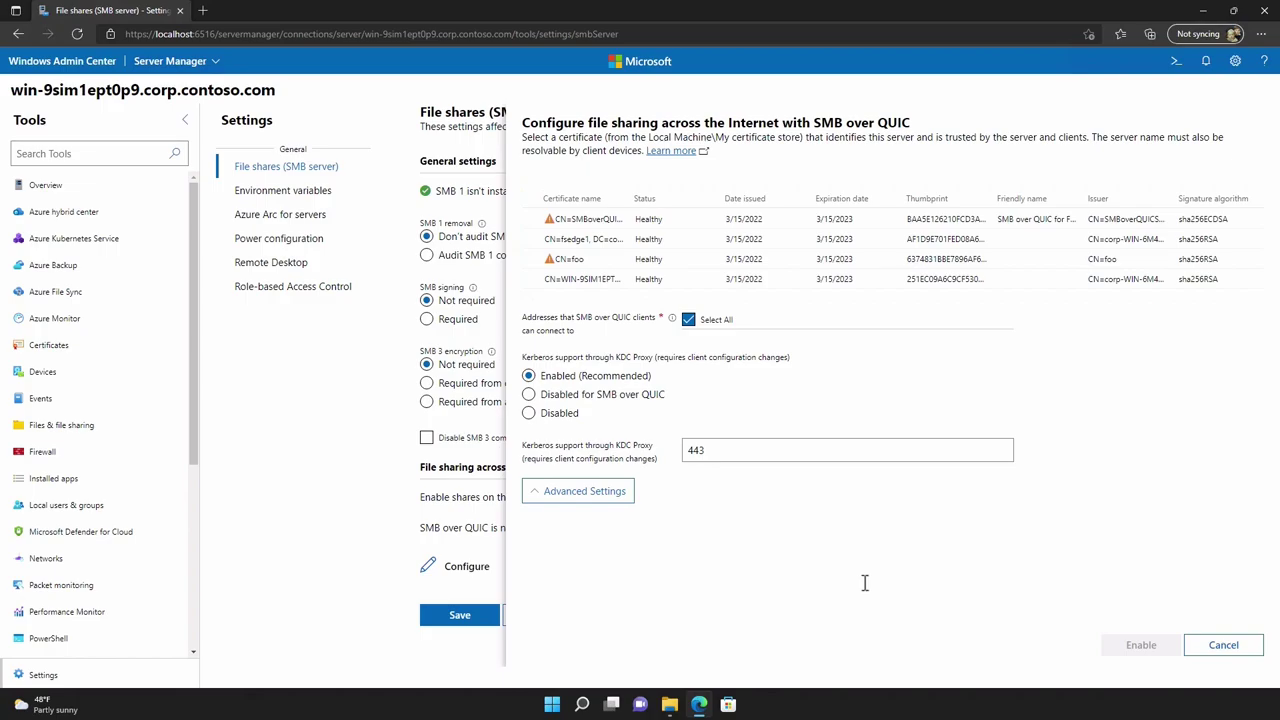
# Step: Enable SMB over QUIC with the fsedge1 certificate and all listed server addresses for client connections
pyautogui.click(598, 239)
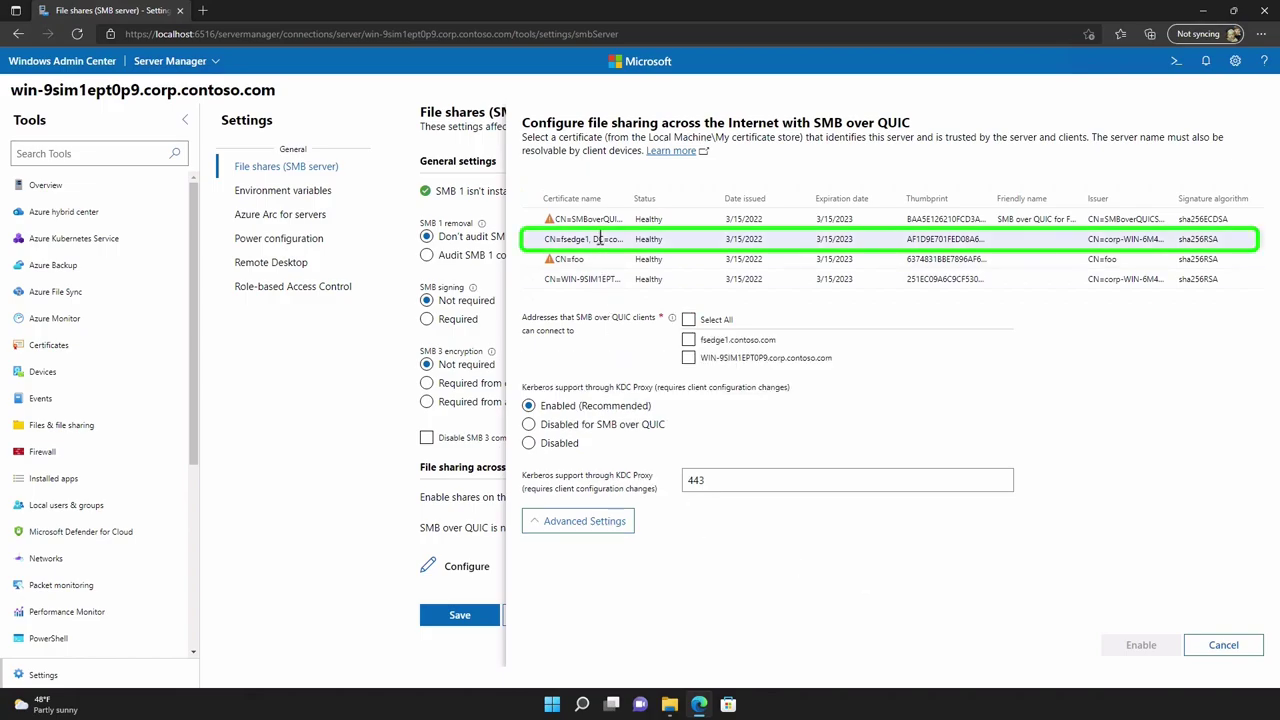
pyautogui.click(688, 320)
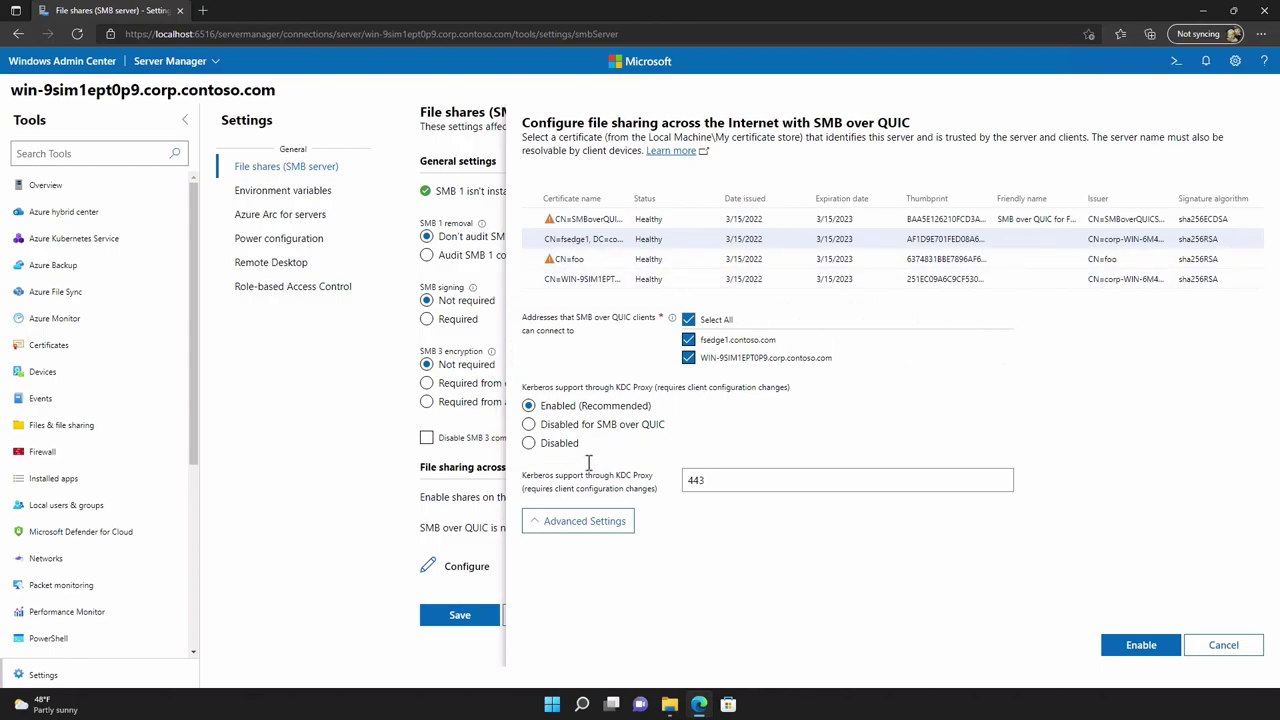
pyautogui.click(1140, 645)
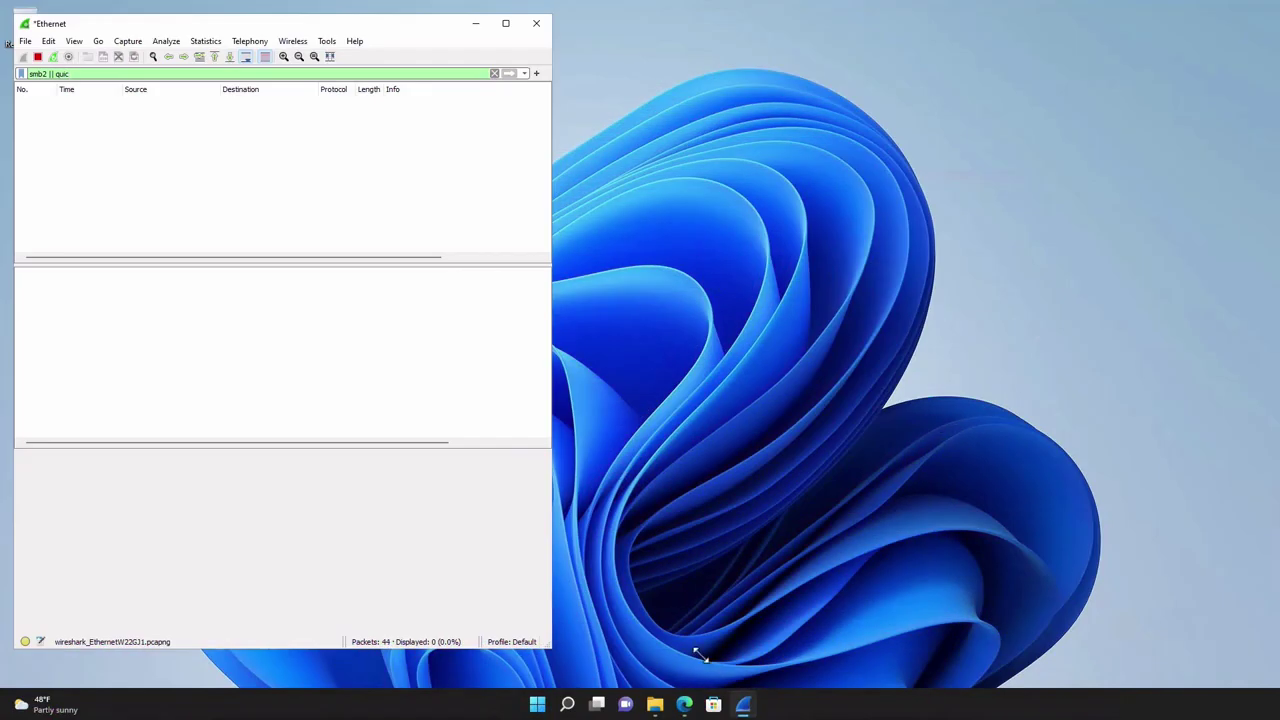
# Step: With Wireshark capturing smb2 and quic traffic, open "darby and indy coffee table book" from the Drafts drive and minimize Word
pyautogui.click(655, 705)
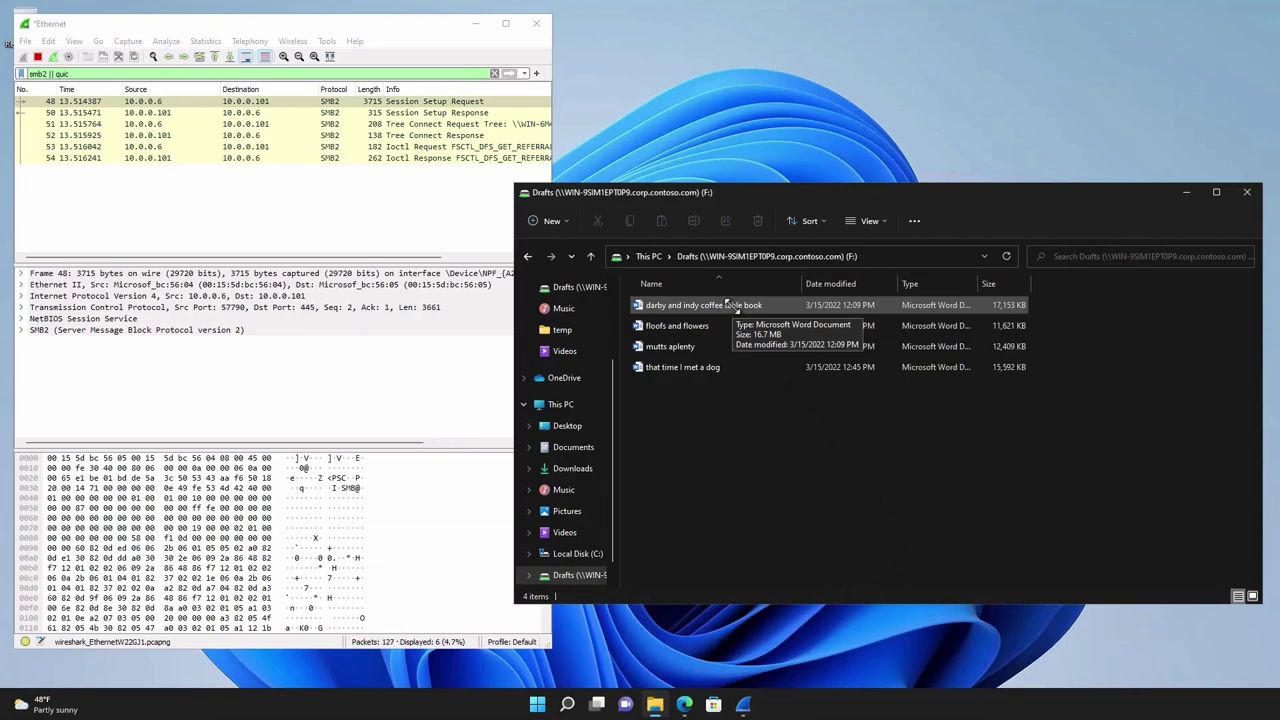
pyautogui.doubleClick(728, 305)
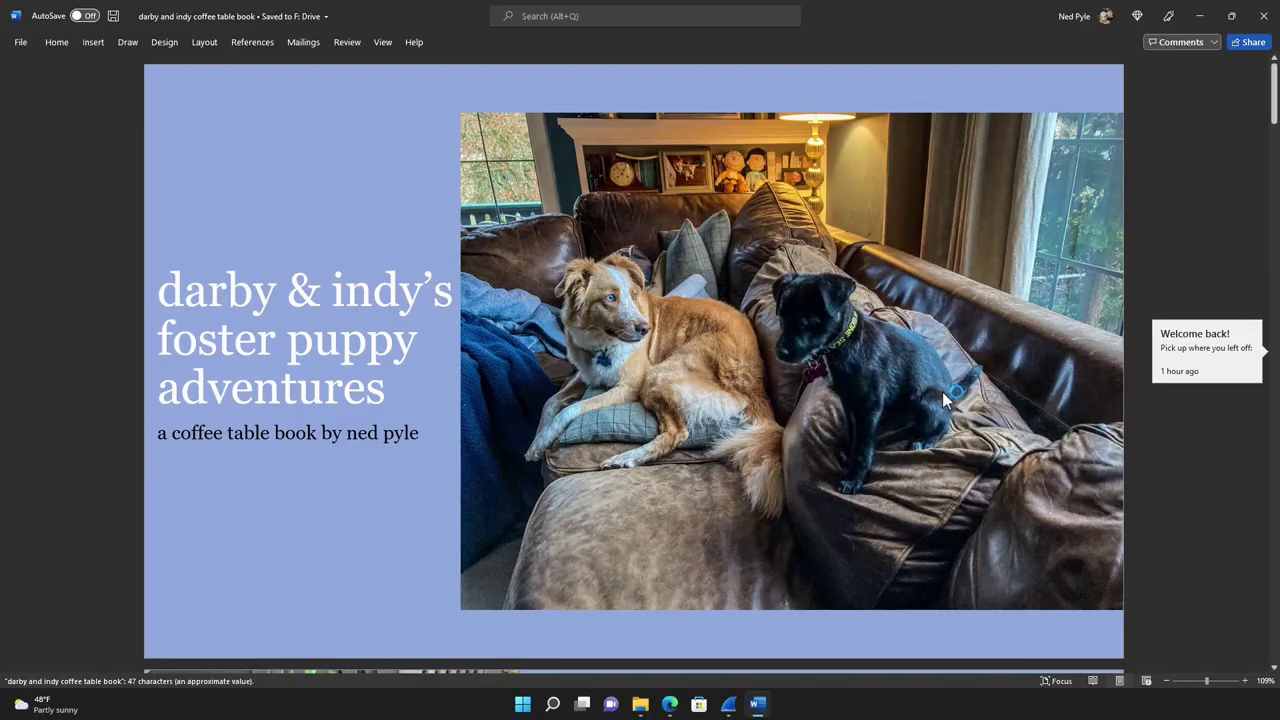
pyautogui.click(757, 704)
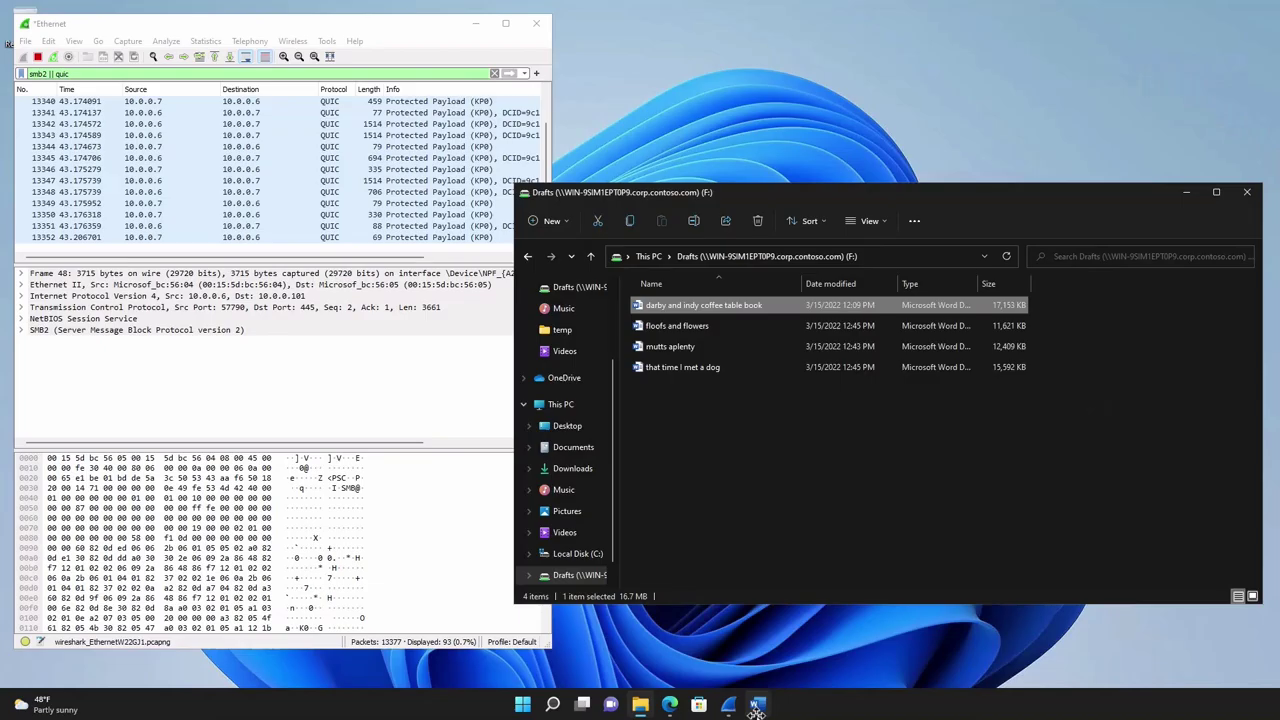
# Step: Examine the captured QUIC packets and their protected payload in Wireshark
pyautogui.click(548, 160)
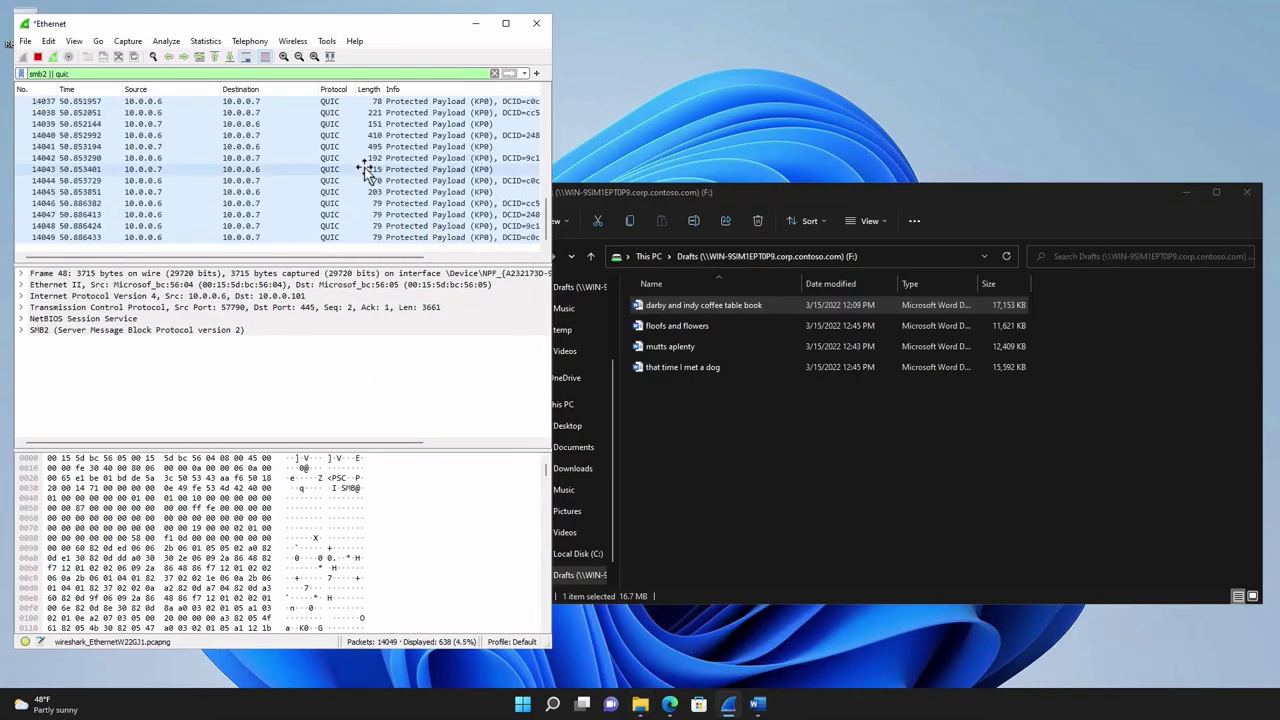
pyautogui.click(669, 367)
pyautogui.click(695, 304)
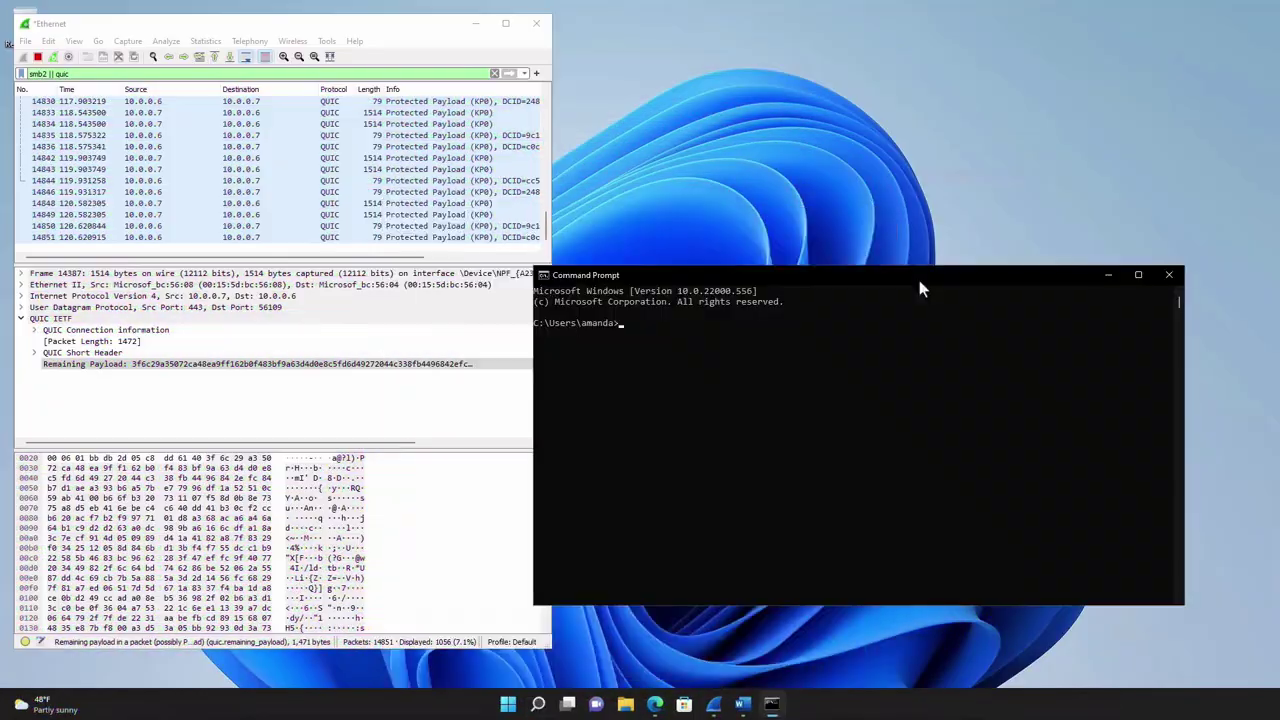
# Step: List the mapped network connections with net use, and forcibly disconnect all of them with net use * /d
pyautogui.write('net use')
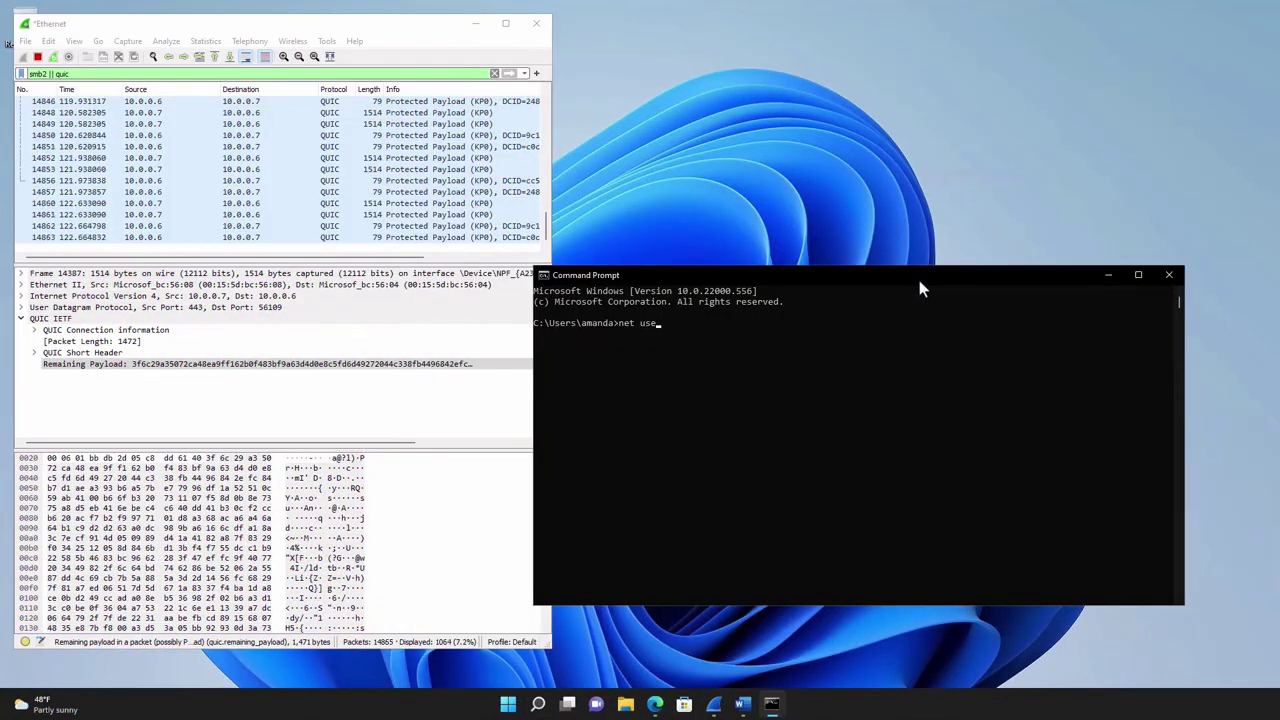
pyautogui.press('Return')
pyautogui.write('net use * /d')
pyautogui.press('Return')
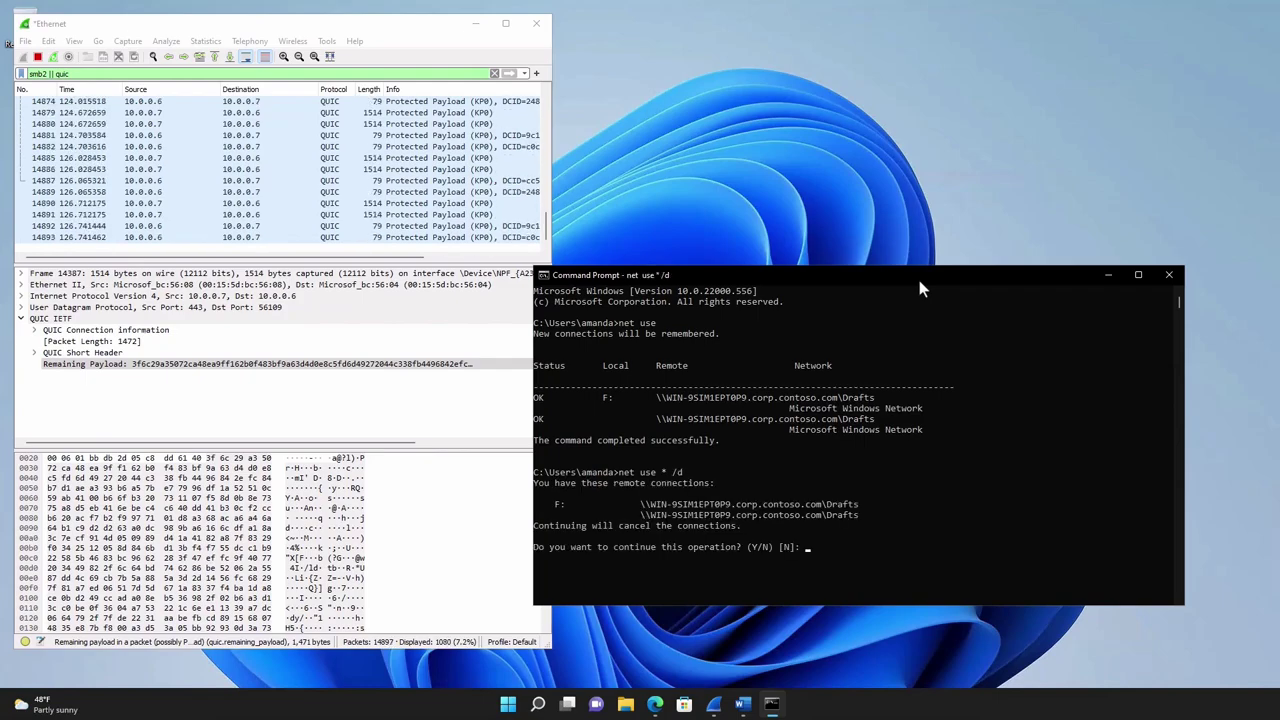
pyautogui.write('y')
pyautogui.press('Return')
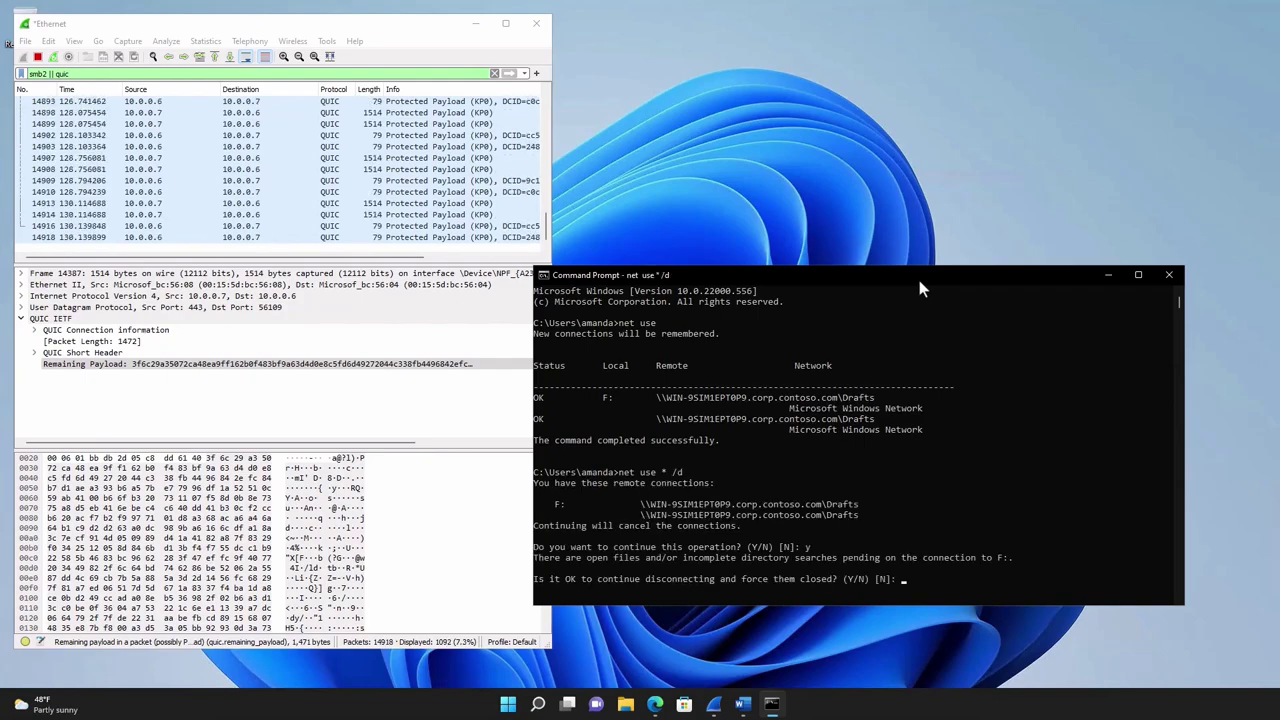
pyautogui.write('y')
pyautogui.press('Return')
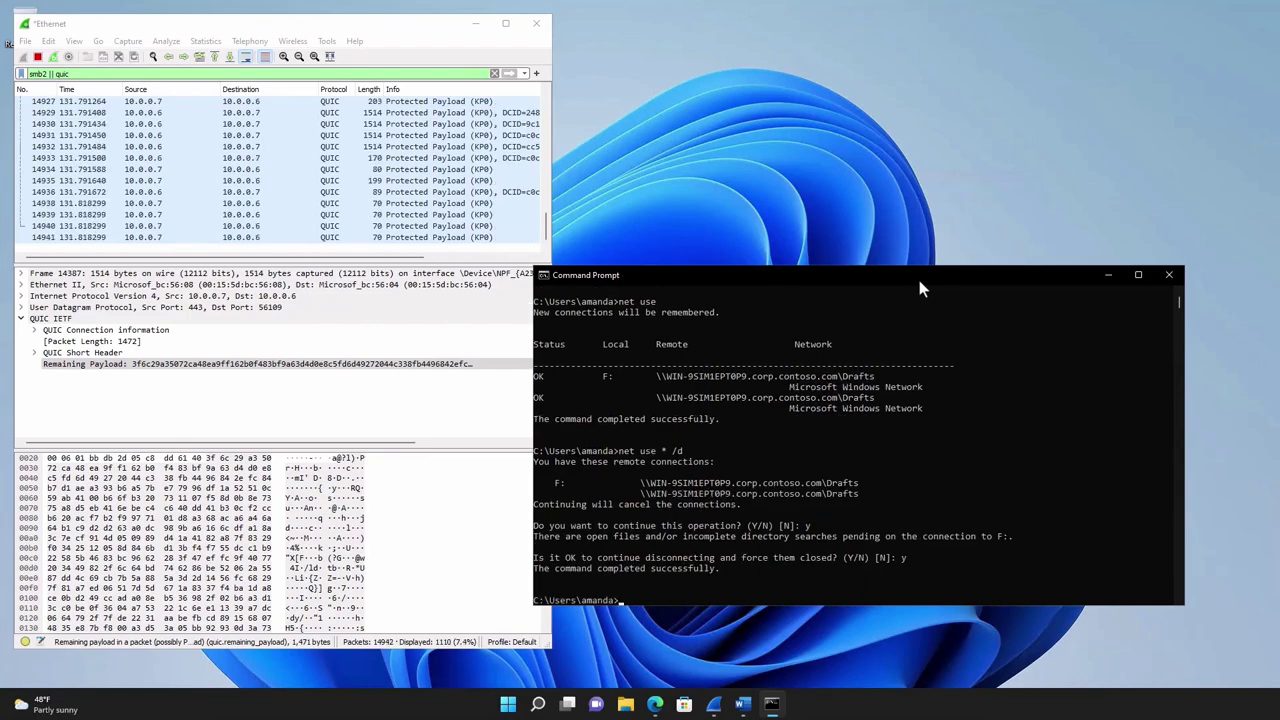
# Step: List the network connections again, and examine the /TRANSPORT:{TCP | QUIC} [/SKIPCERTCHECK] option in the net use help
pyautogui.write('net use')
pyautogui.press('Return')
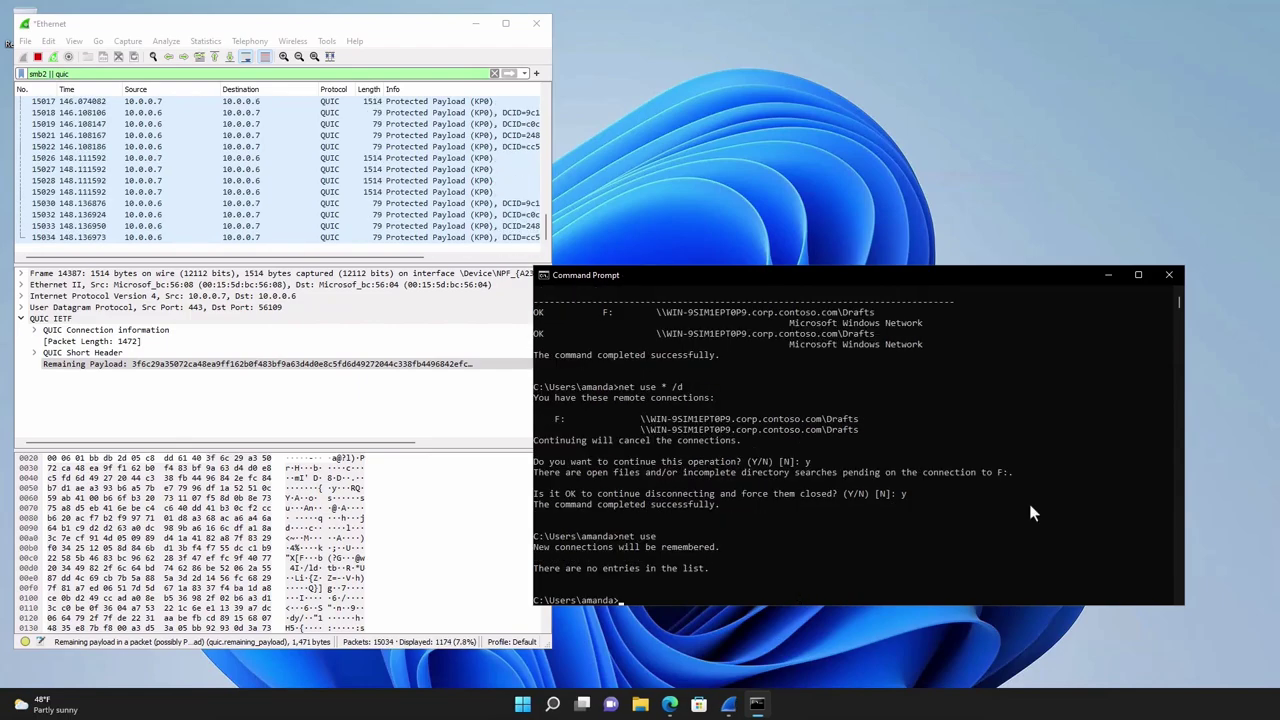
pyautogui.write('net use ')
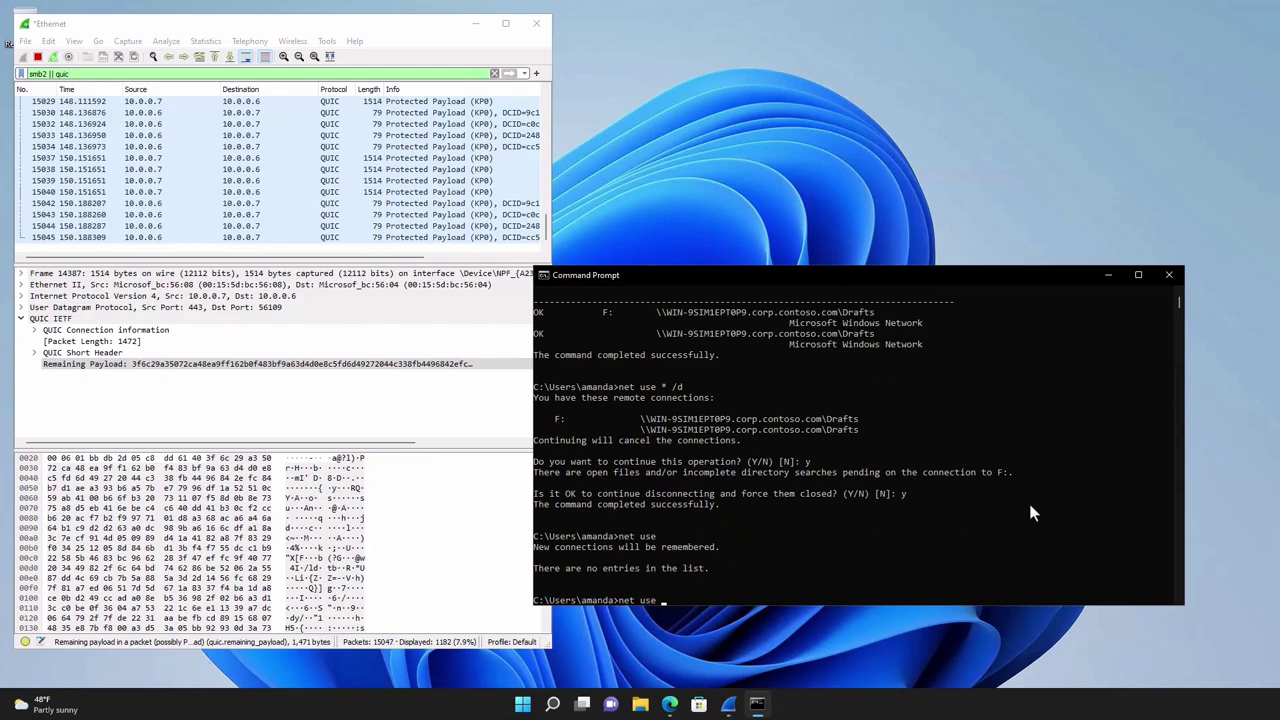
pyautogui.write('?')
pyautogui.press('Return')
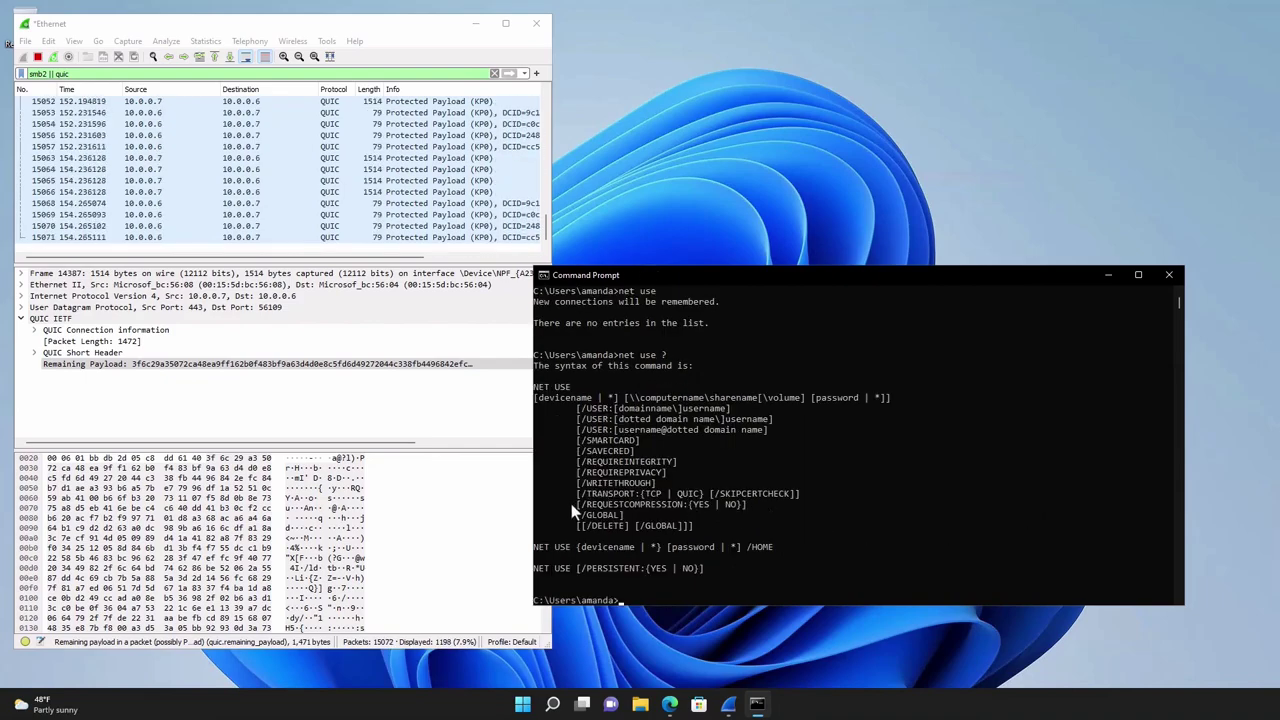
pyautogui.moveTo(578, 494); pyautogui.dragTo(804, 494)
pyautogui.click(888, 490)
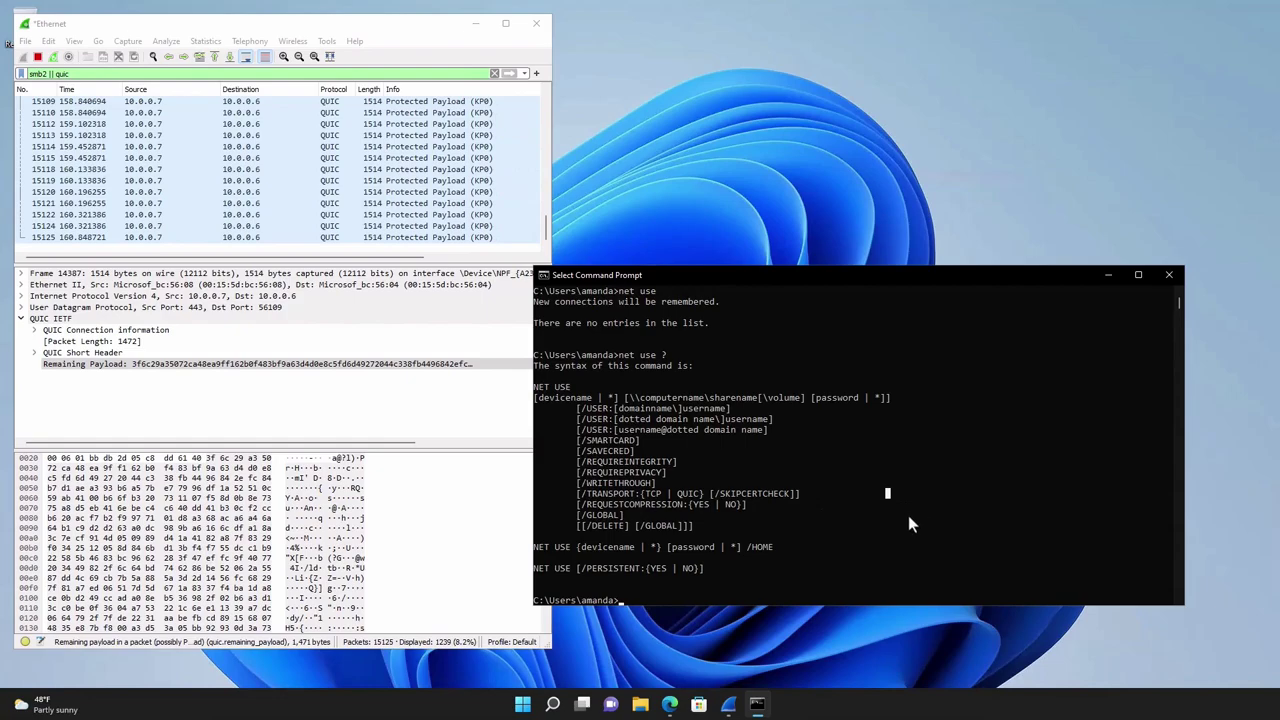
pyautogui.press('Escape')
# Step: Start PowerShell in the command prompt and display the help for new-smbmapping with the -? parameter
pyautogui.write('powershell')
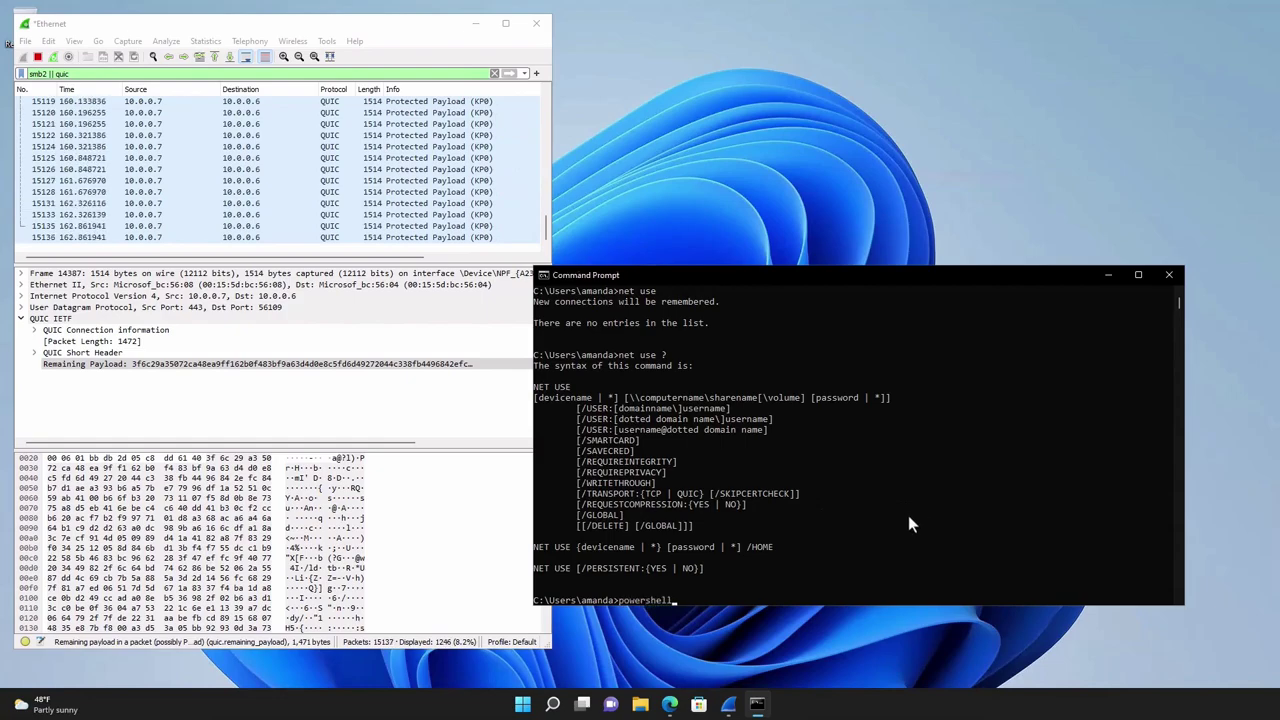
pyautogui.press('Return')
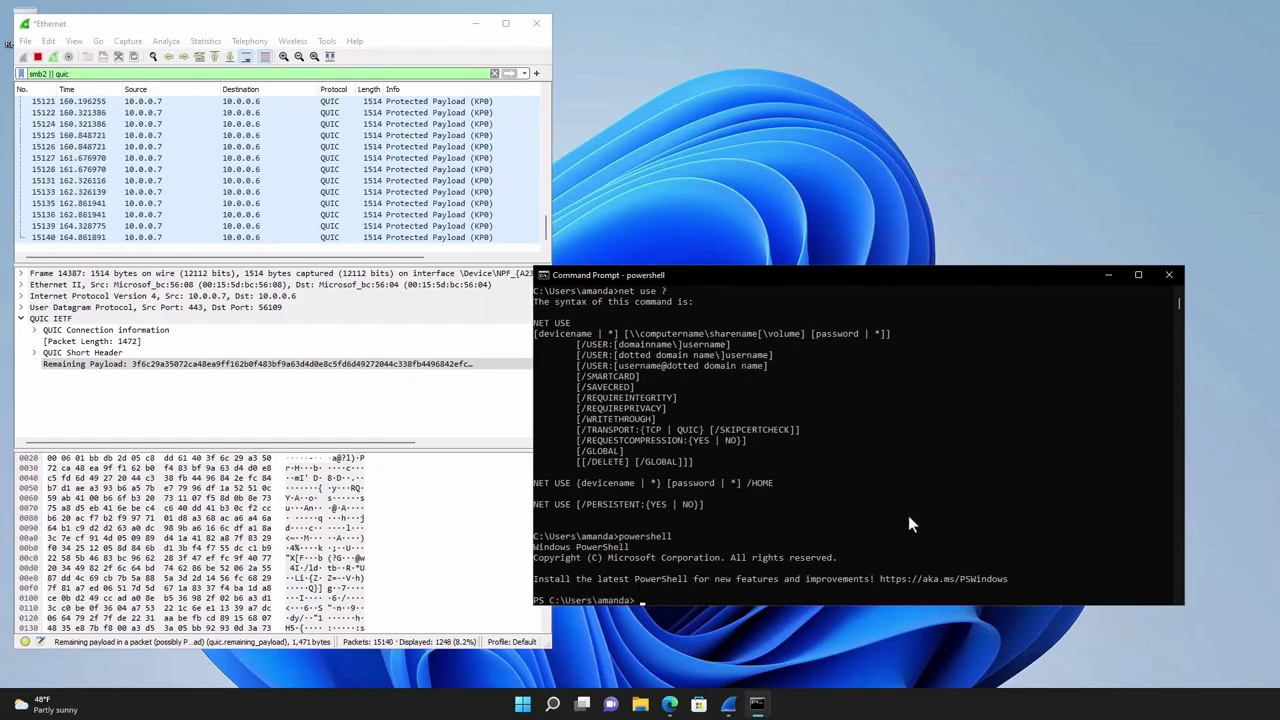
pyautogui.write('new-smbmapping ')
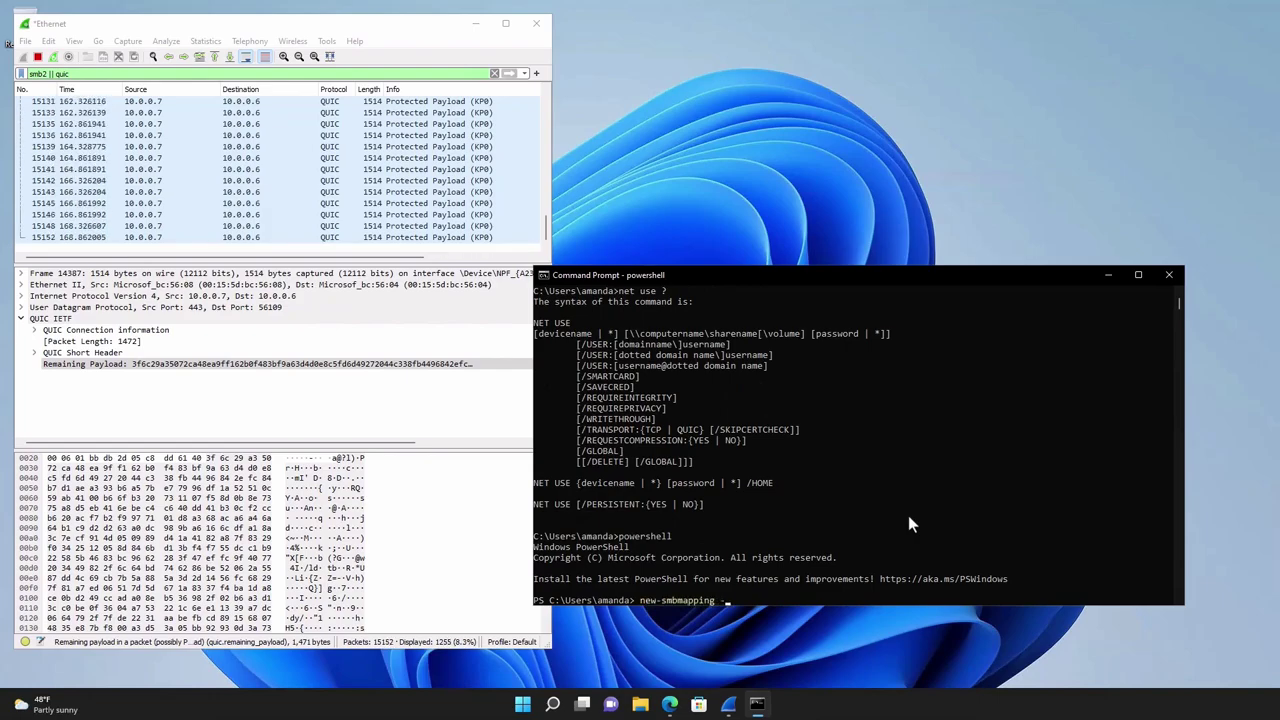
pyautogui.write('-')
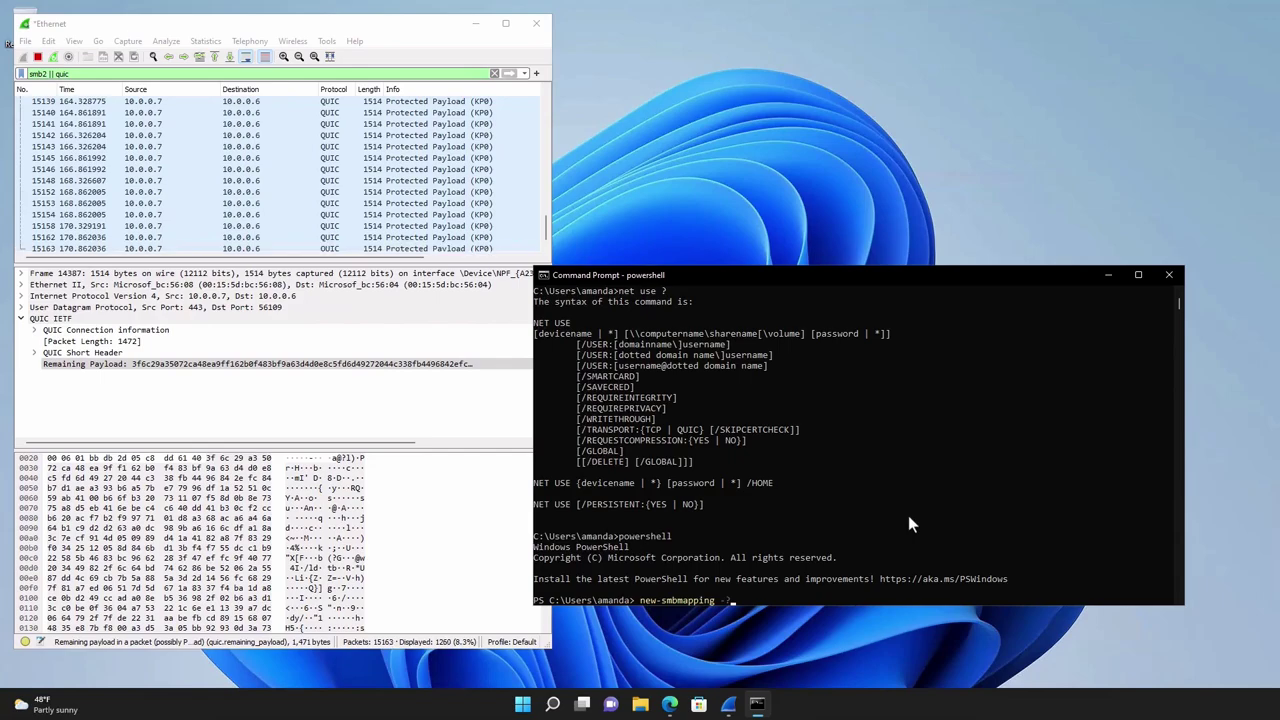
pyautogui.write('?')
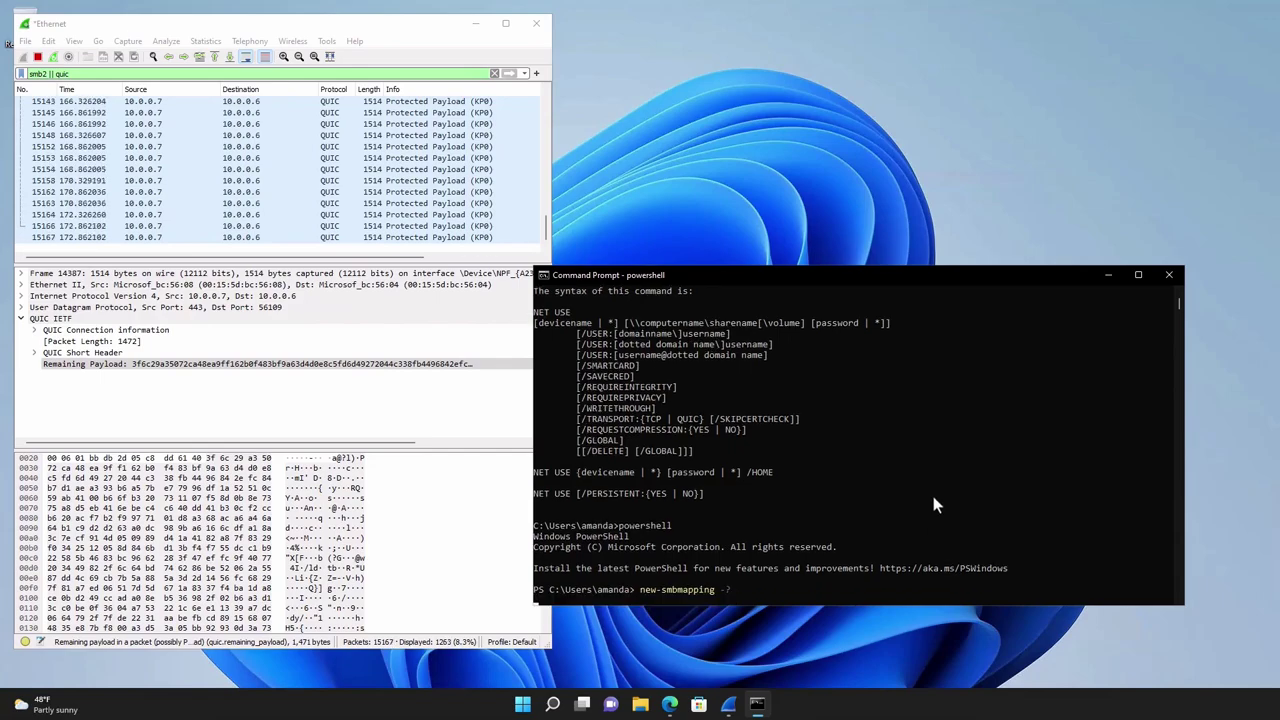
# Step: Display the new-smbmapping help, examine its -TransportType {None | TCP | QUIC} option, and exit PowerShell
pyautogui.press('Return')
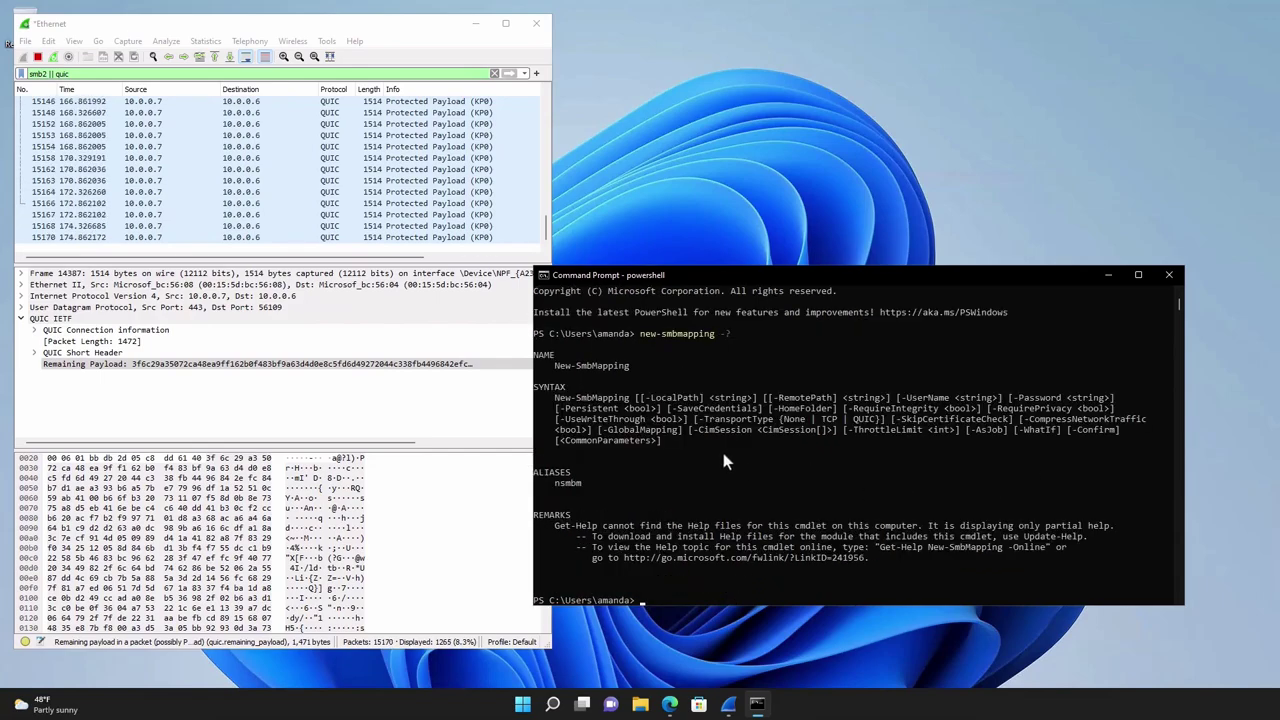
pyautogui.moveTo(692, 421)
pyautogui.mouseDown()
pyautogui.moveTo(884, 430)
pyautogui.moveTo(690, 425)
pyautogui.mouseUp()
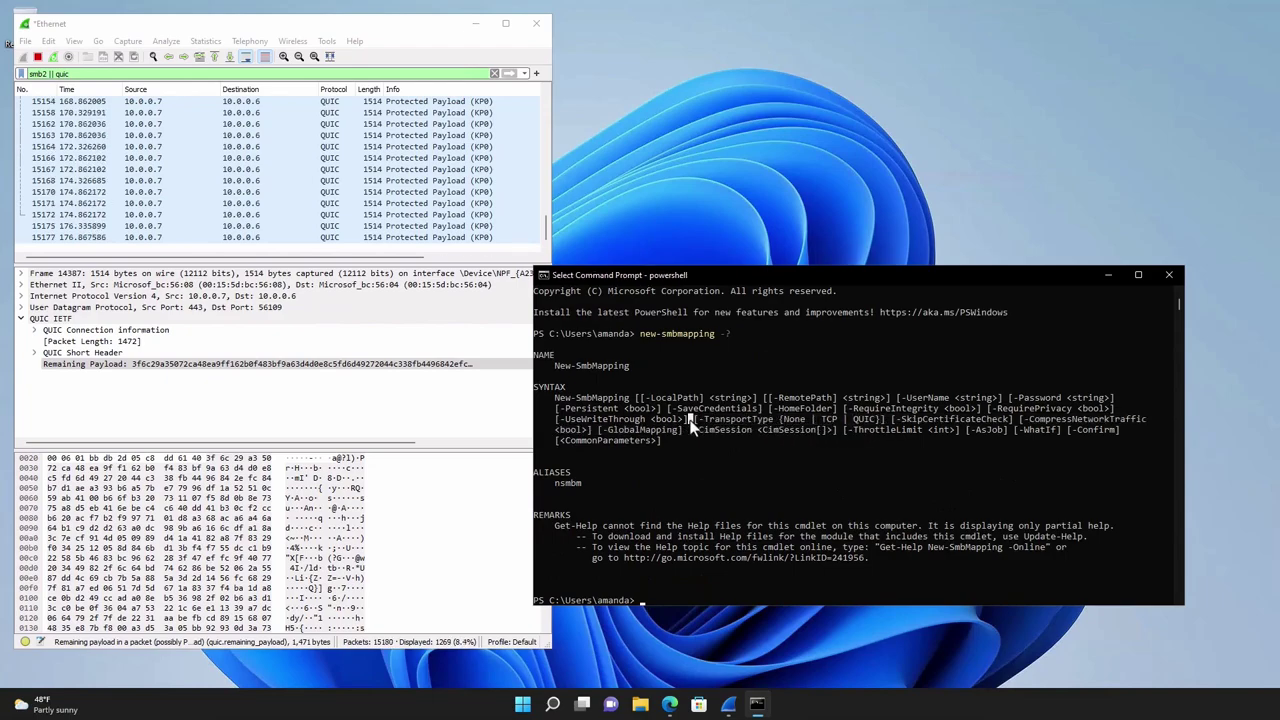
pyautogui.click(794, 501)
pyautogui.write('exit')
pyautogui.press('Return')
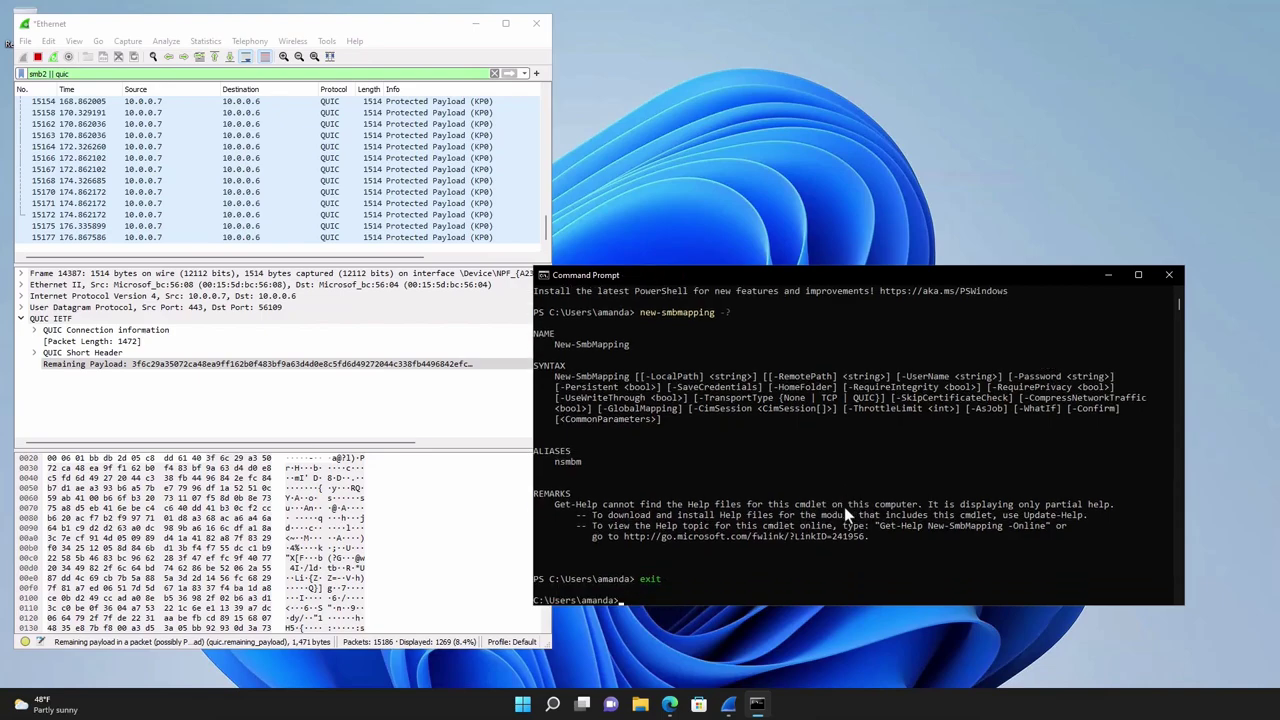
# Step: Map the next free drive letter to \\WIN-9SIM1EPT0P9.corp.contoso.com\Drafts with net use *, forcing the connection with /transport:tcp
pyautogui.write('net use *')
pyautogui.write('\\\\WIN-9SIM1EPT0P9.corp.contoso.com\\Drafts')
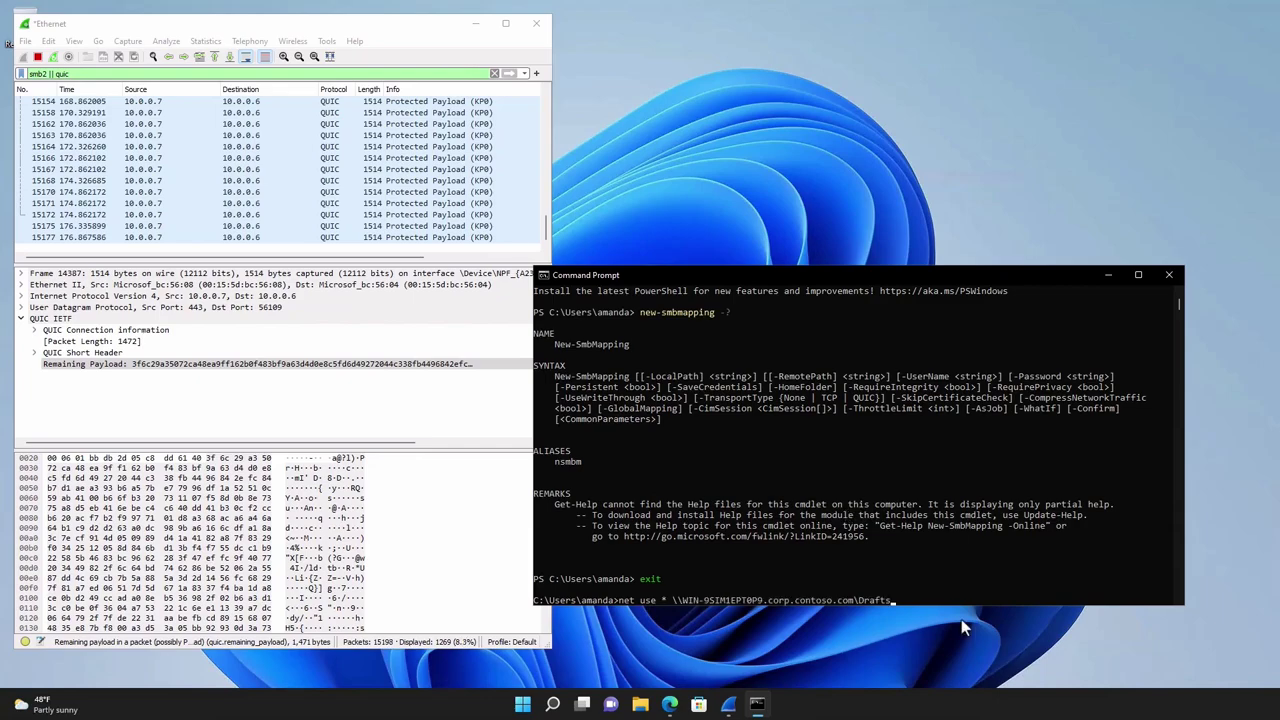
pyautogui.write('/transport:tcp')
pyautogui.press('Return')
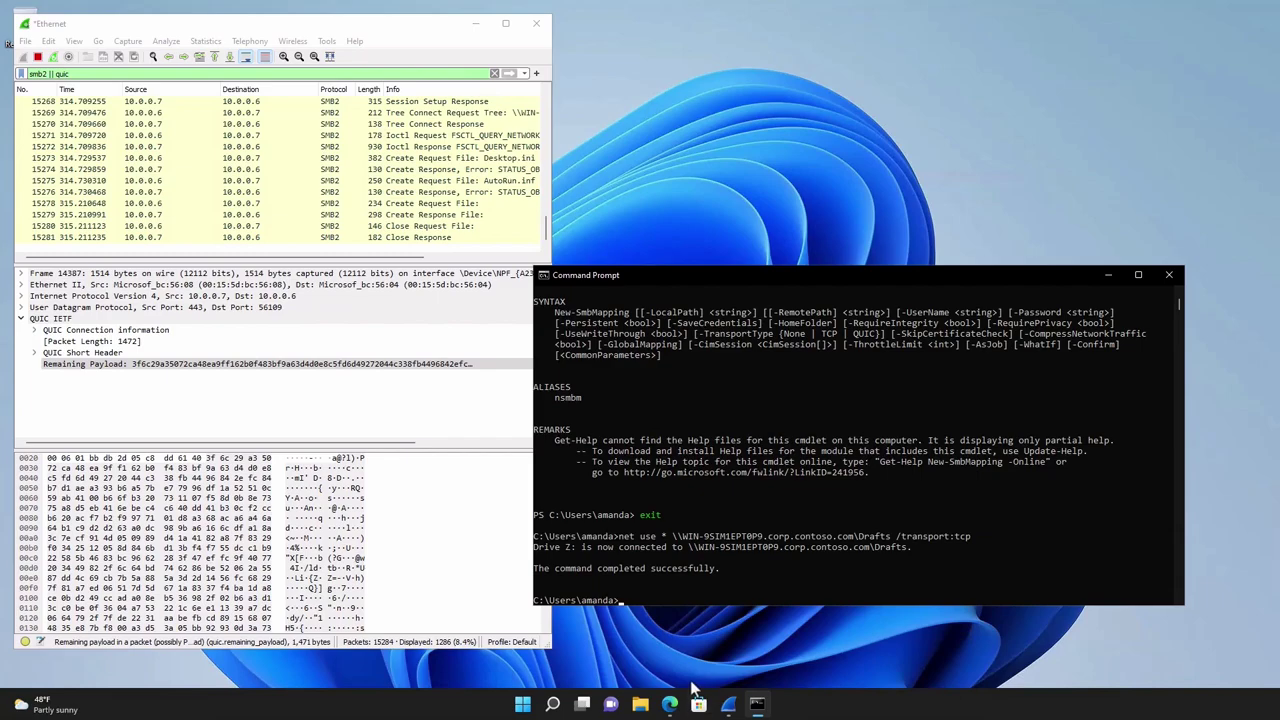
# Step: Switch to File Explorer and open the "darby and indy coffee table book" document from the mapped Drafts network drive
pyautogui.click(640, 705)
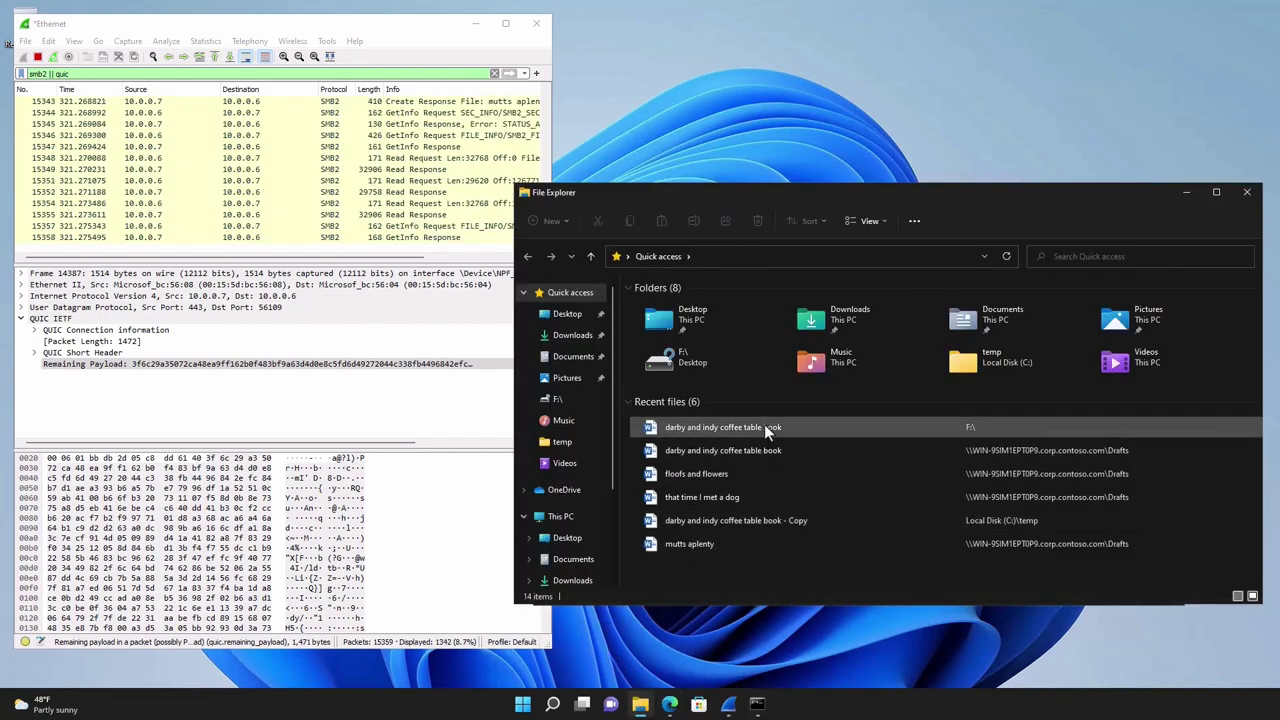
pyautogui.click(562, 517)
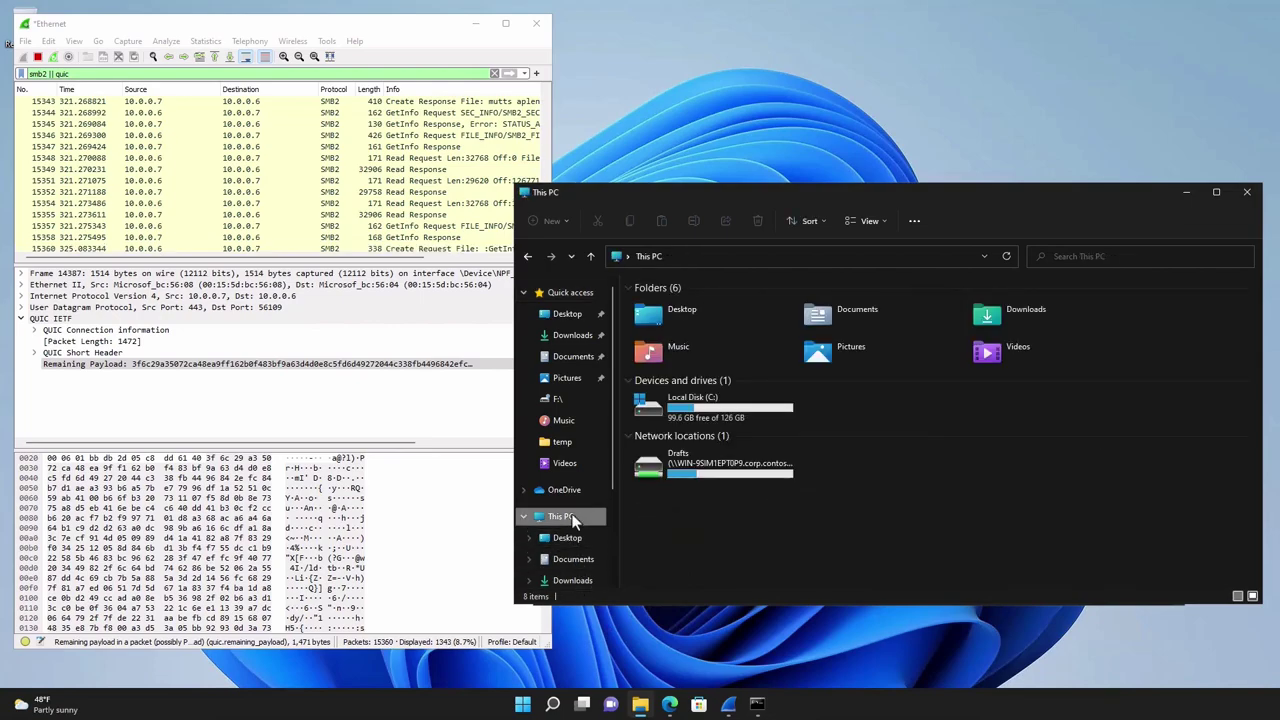
pyautogui.click(735, 475)
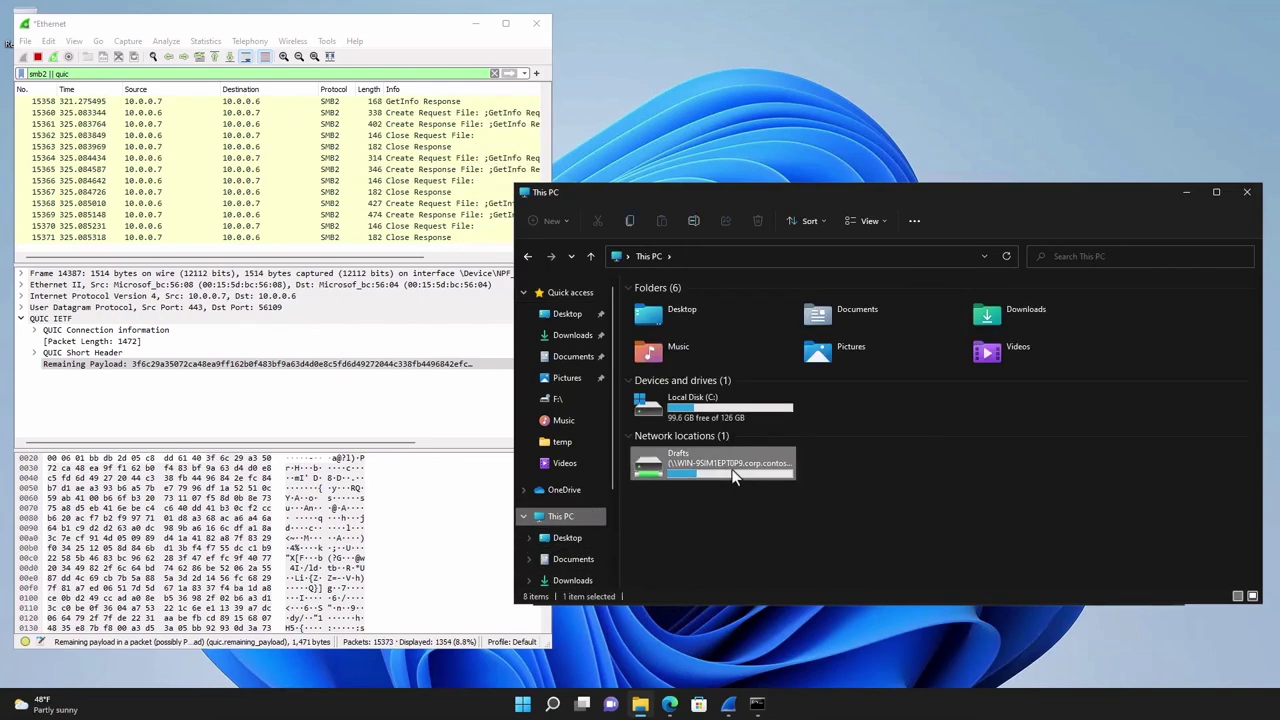
pyautogui.doubleClick(735, 475)
pyautogui.click(725, 304)
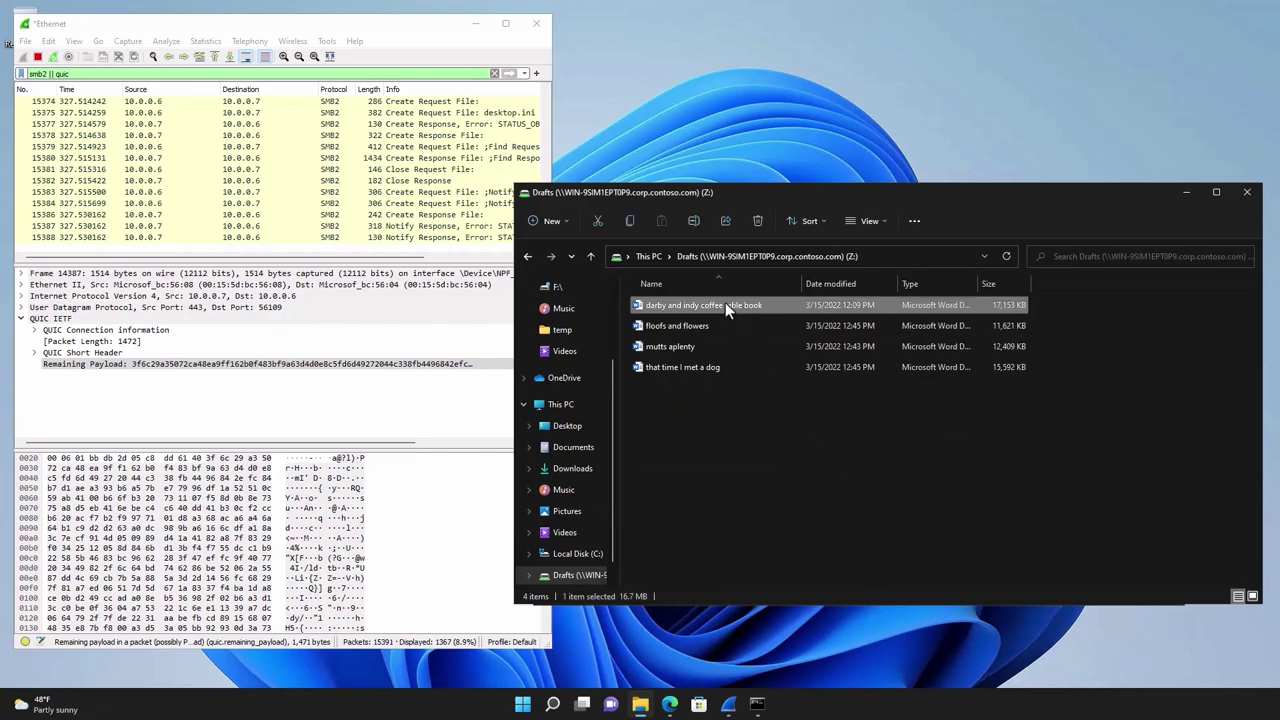
pyautogui.doubleClick(725, 305)
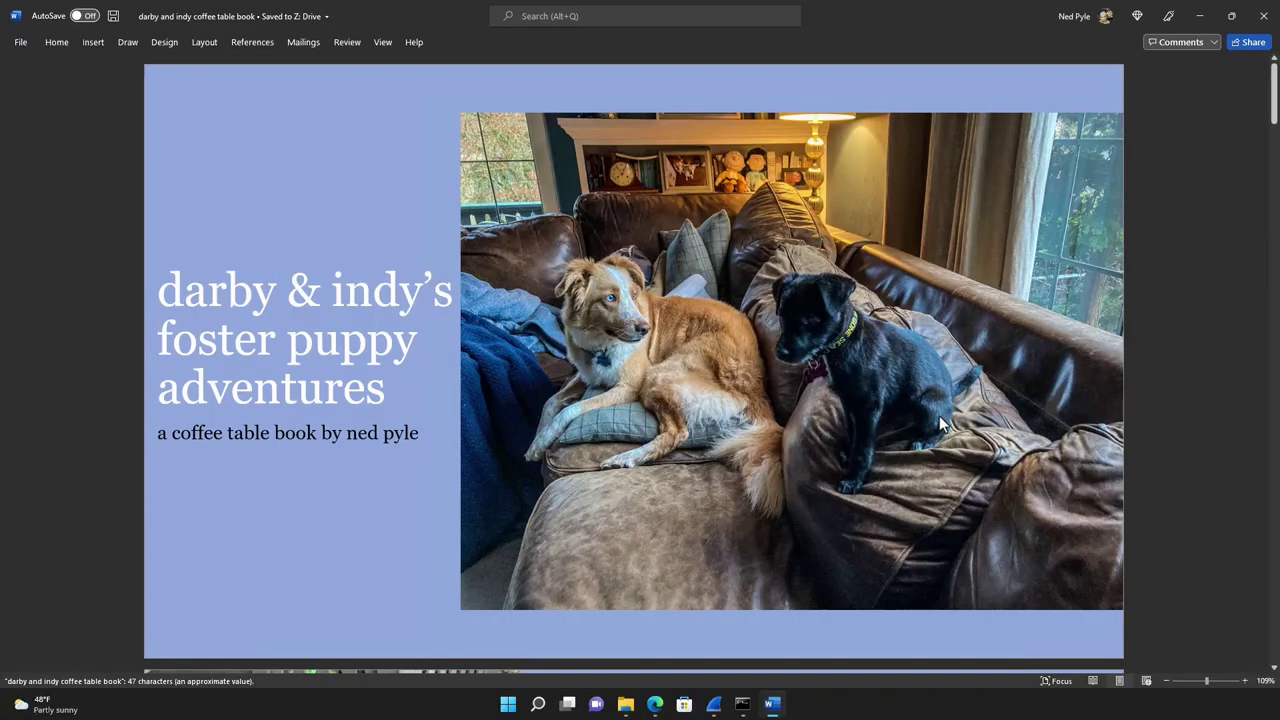
# Step: Look through the coffee table book document from its cover to the last page
pyautogui.click(1273, 92)
pyautogui.moveTo(1273, 92); pyautogui.dragTo(1273, 568)
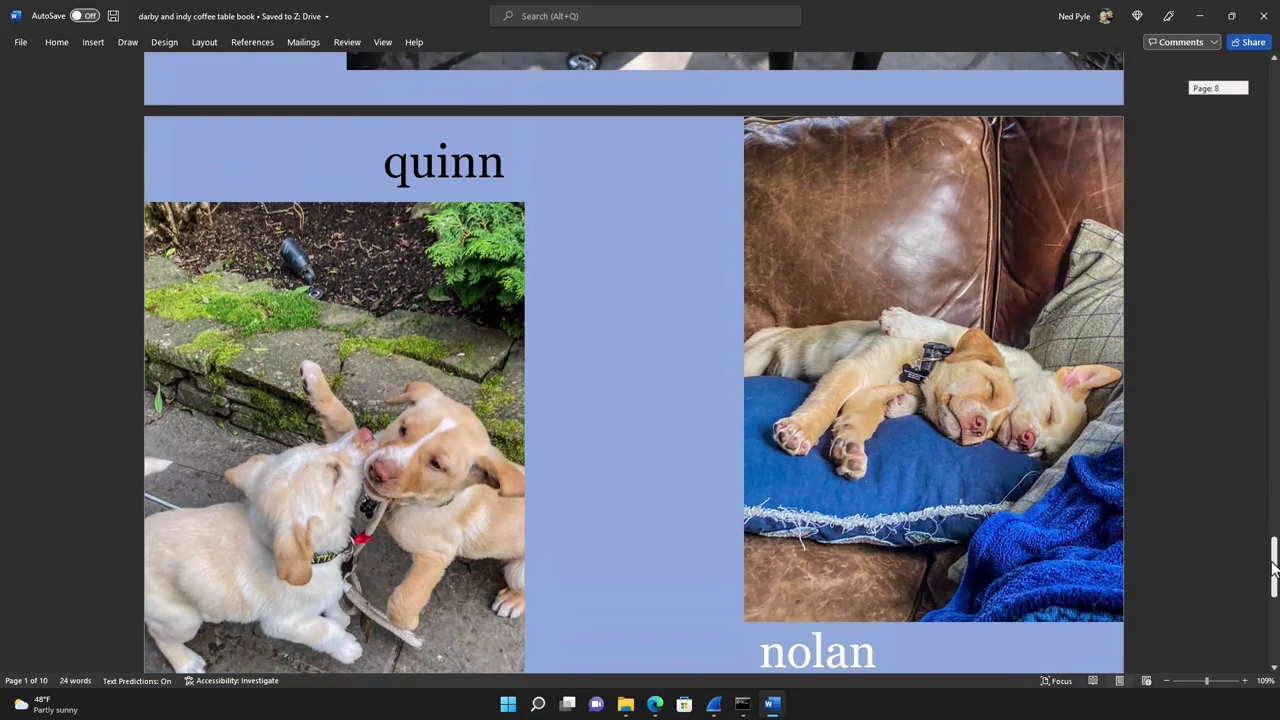
pyautogui.moveTo(1273, 567); pyautogui.dragTo(1273, 652)
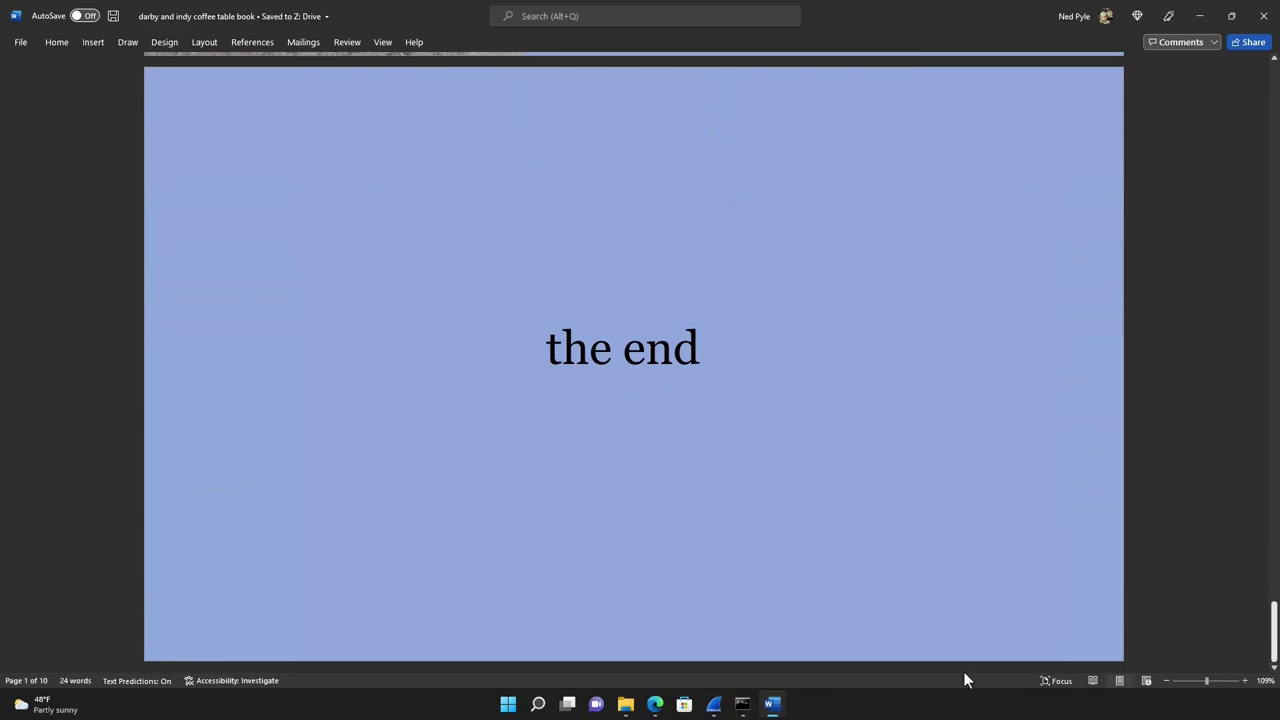